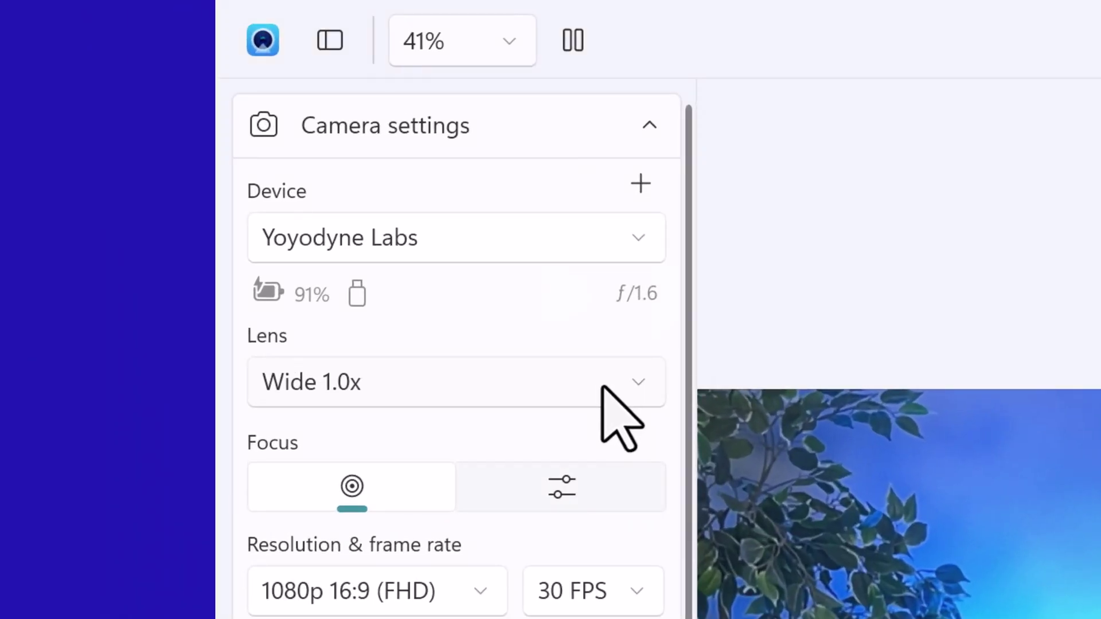
# - Try the Ultra Wide 0.5x and Telephoto 2.5x lenses, and lower the framing zoom to 100%
pyautogui.click(602, 387)
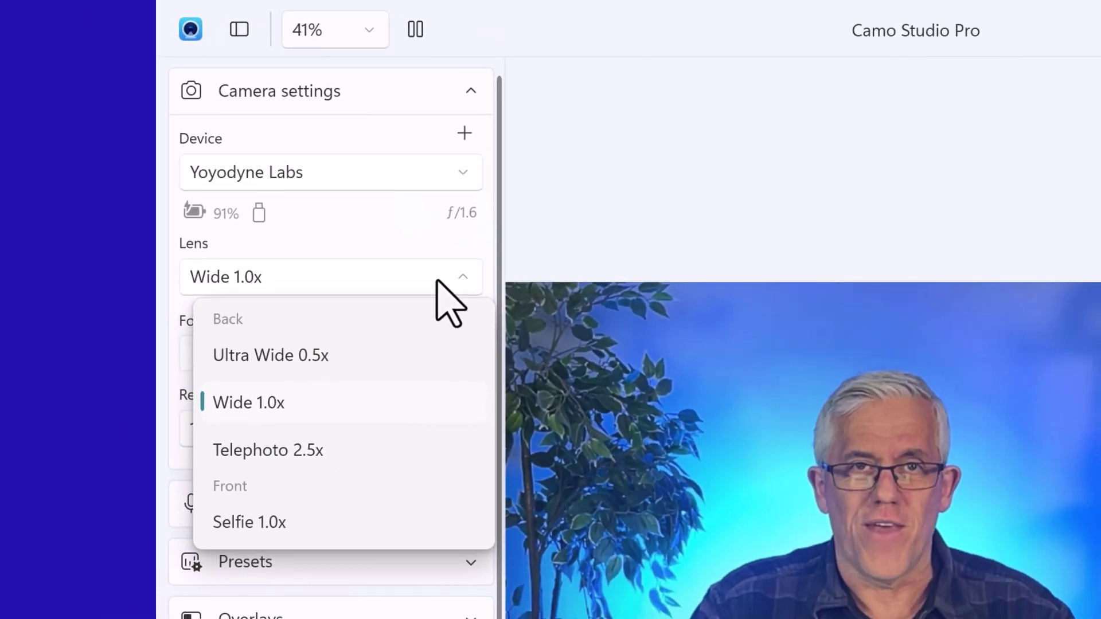
pyautogui.click(333, 367)
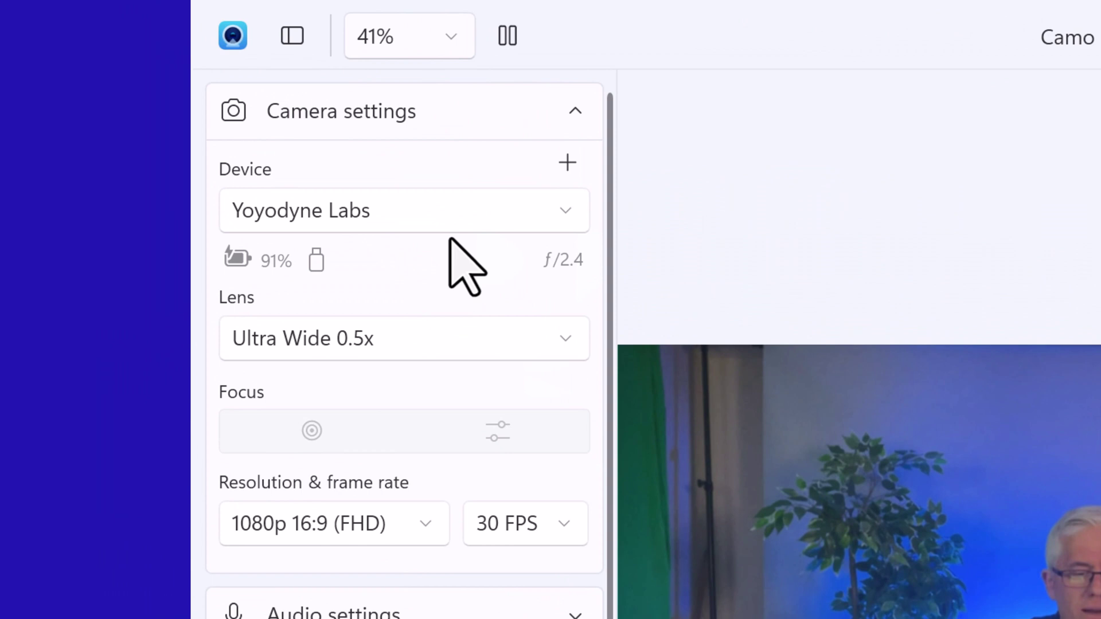
pyautogui.click(468, 332)
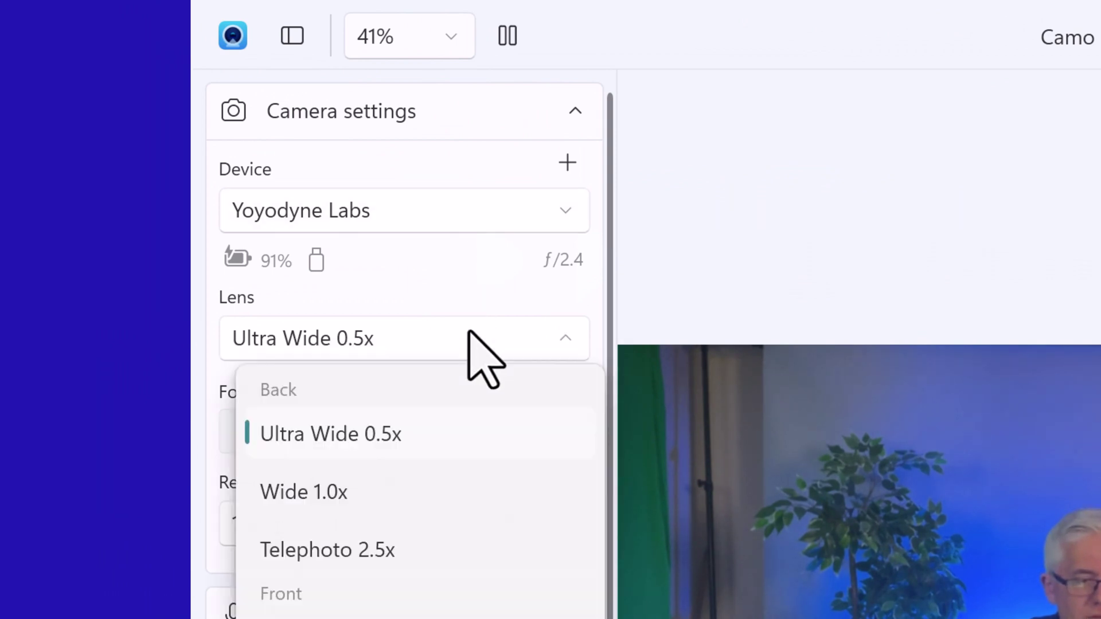
pyautogui.click(386, 552)
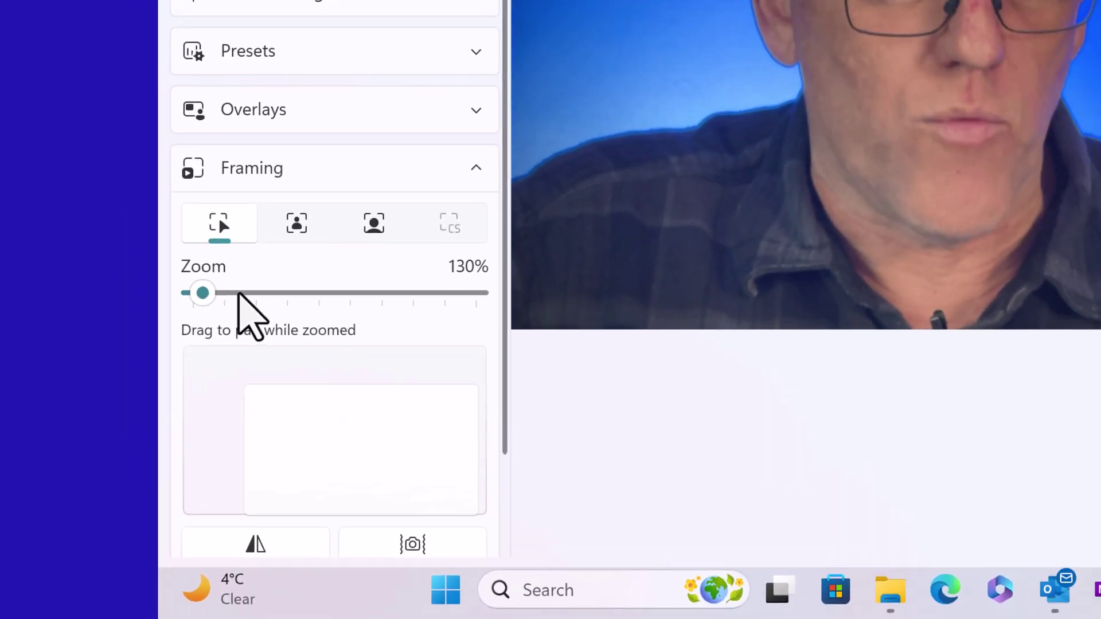
pyautogui.moveTo(218, 268); pyautogui.dragTo(197, 269)
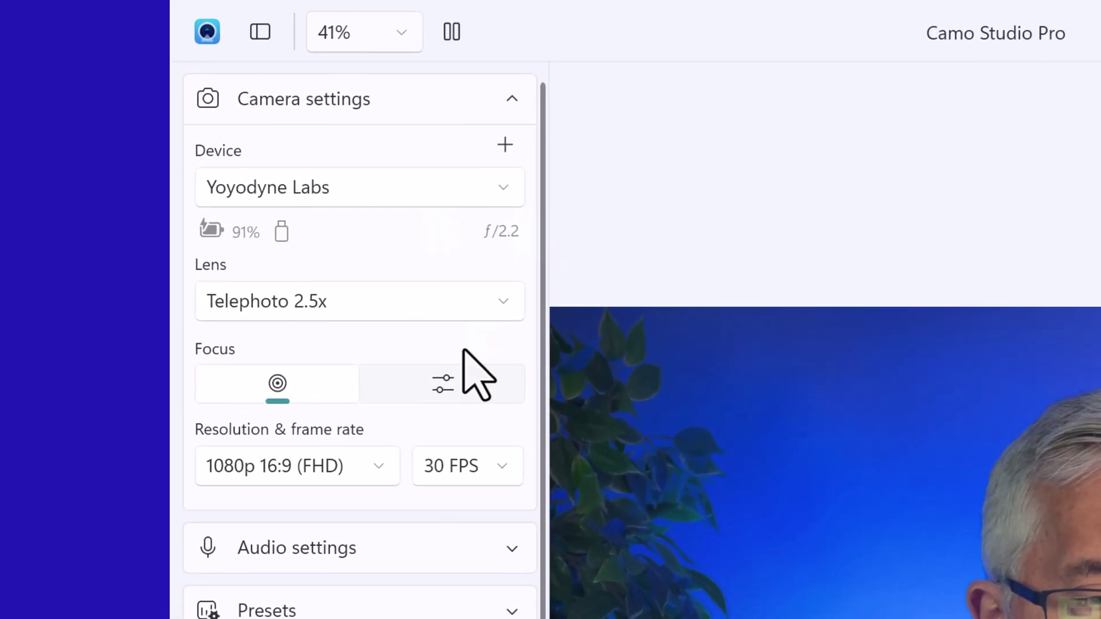
# - Try the Selfie 1.0x front lens and the Ultra Wide 0.5x back lens
pyautogui.click(487, 313)
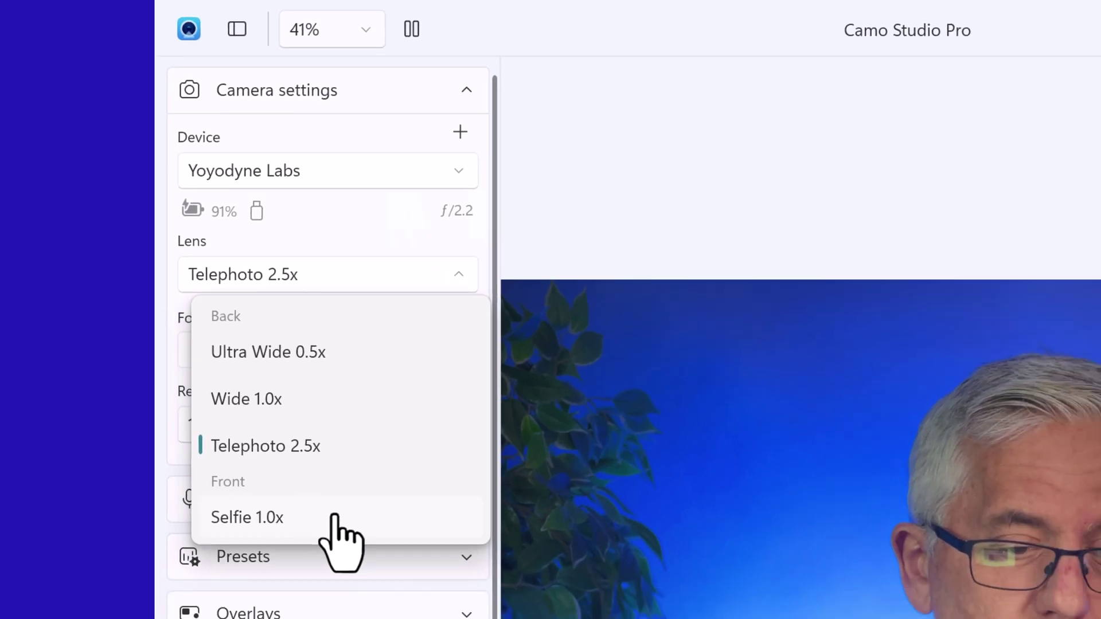
pyautogui.click(380, 588)
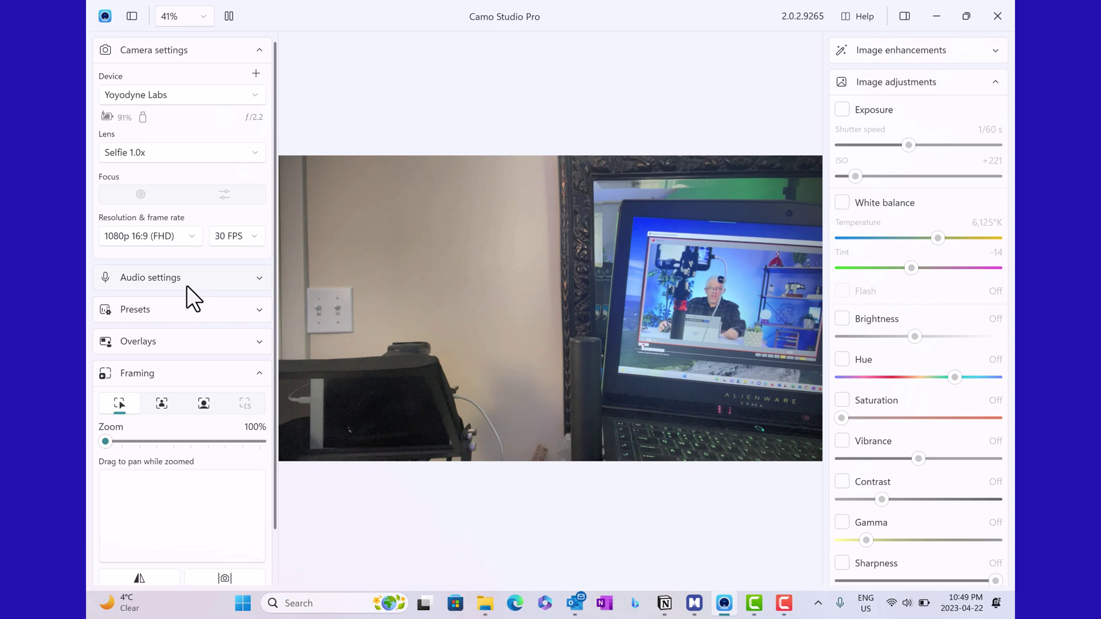
pyautogui.click(175, 154)
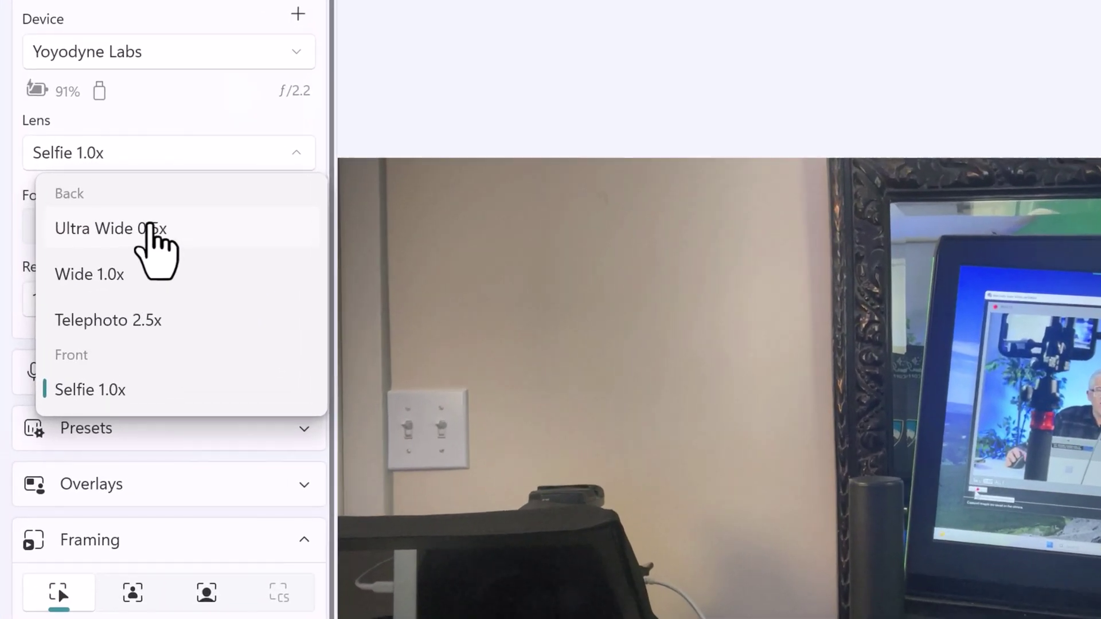
pyautogui.click(172, 198)
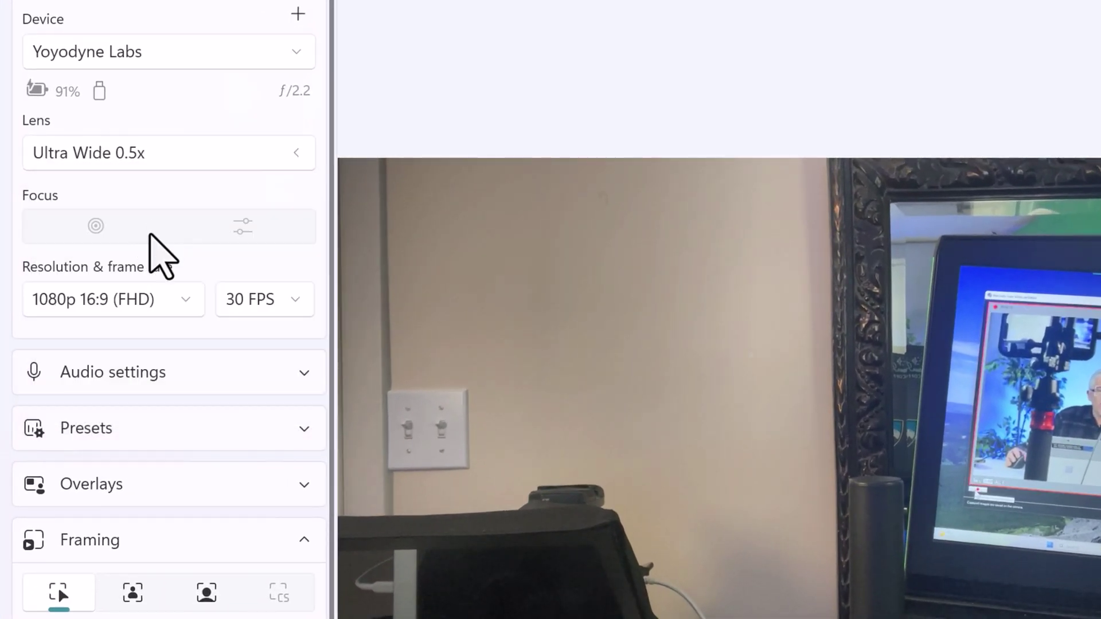
# - Select the Wide 1.0x lens and reframe the picture at 126% zoom, panned toward the lower right
pyautogui.click(156, 163)
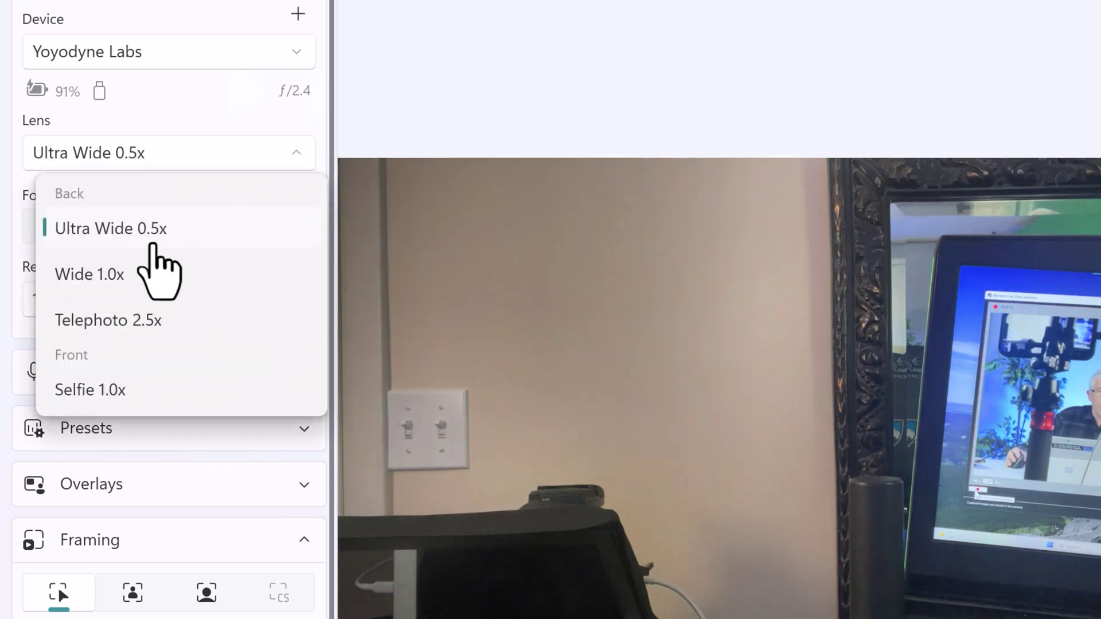
pyautogui.click(140, 274)
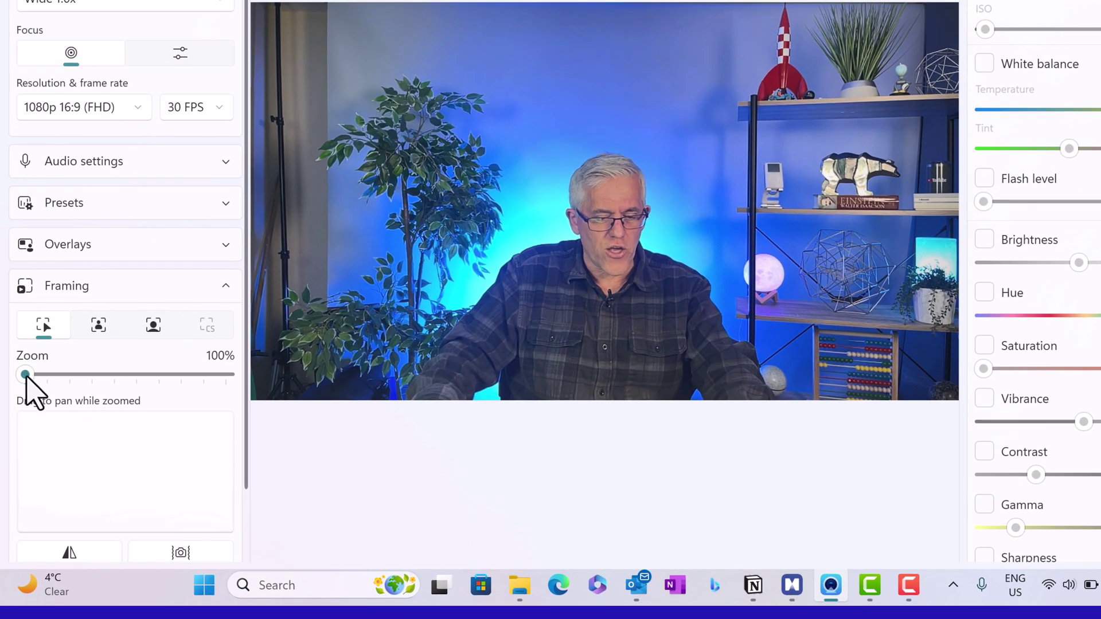
pyautogui.moveTo(25, 375); pyautogui.dragTo(31, 374)
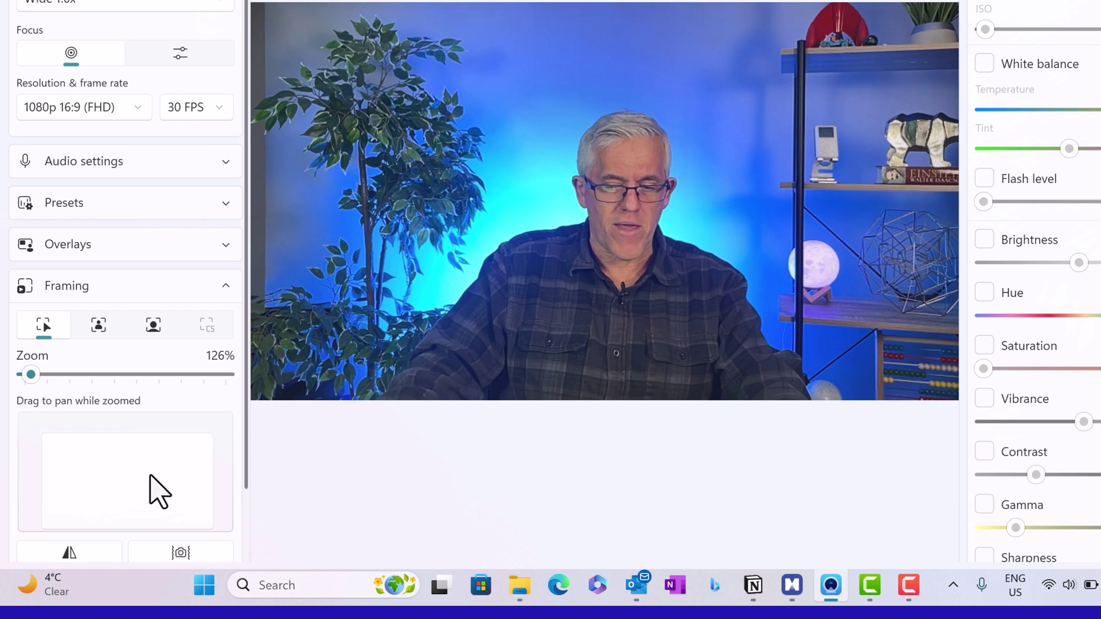
pyautogui.moveTo(150, 479); pyautogui.dragTo(172, 498)
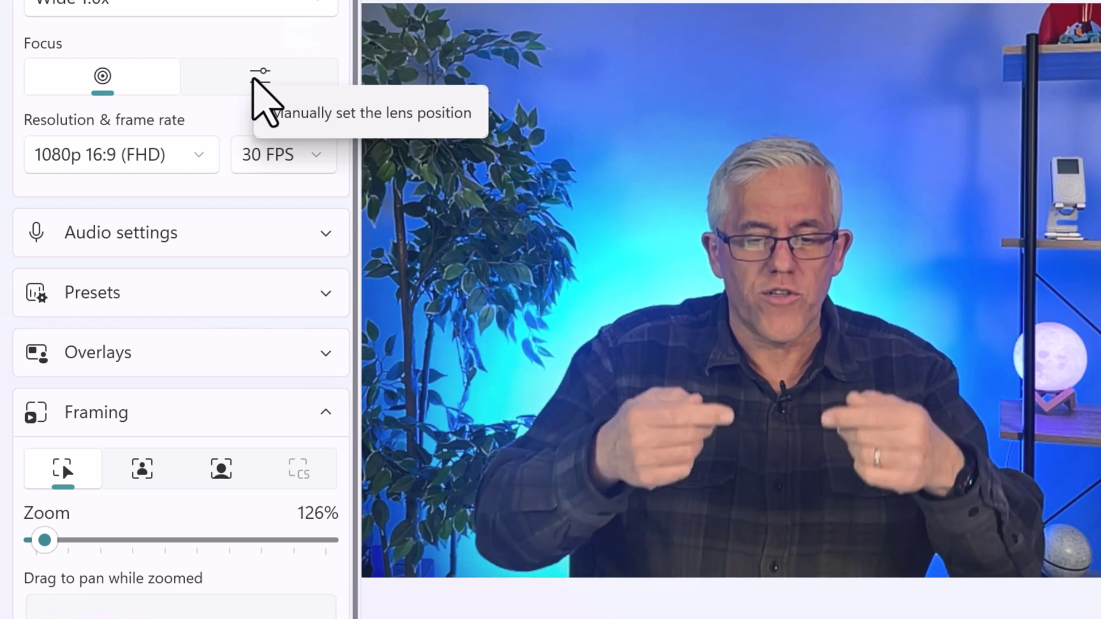
# - Try manual focus by moving the lens position through its range, and return to automatic focus
pyautogui.click(252, 81)
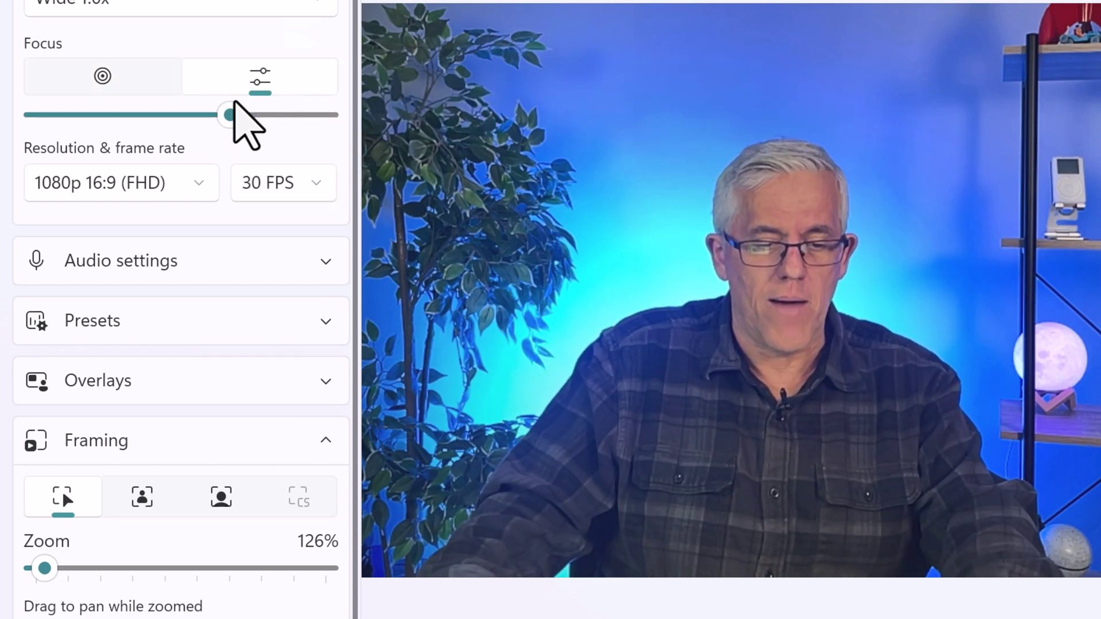
pyautogui.moveTo(278, 116); pyautogui.dragTo(23, 113)
pyautogui.moveTo(253, 115); pyautogui.dragTo(286, 114)
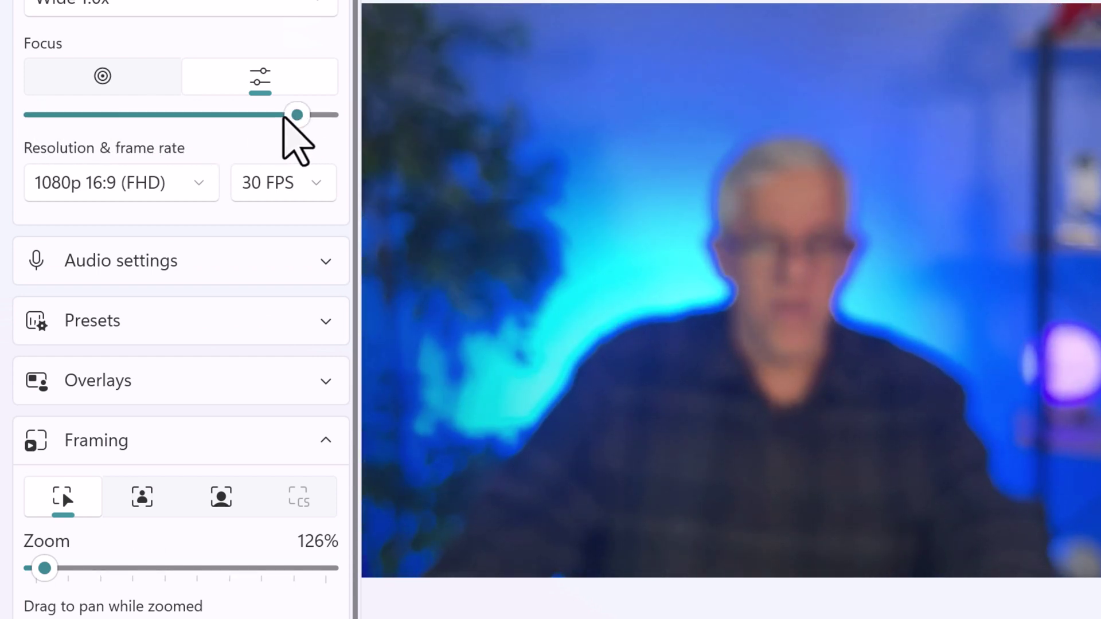
pyautogui.click(96, 77)
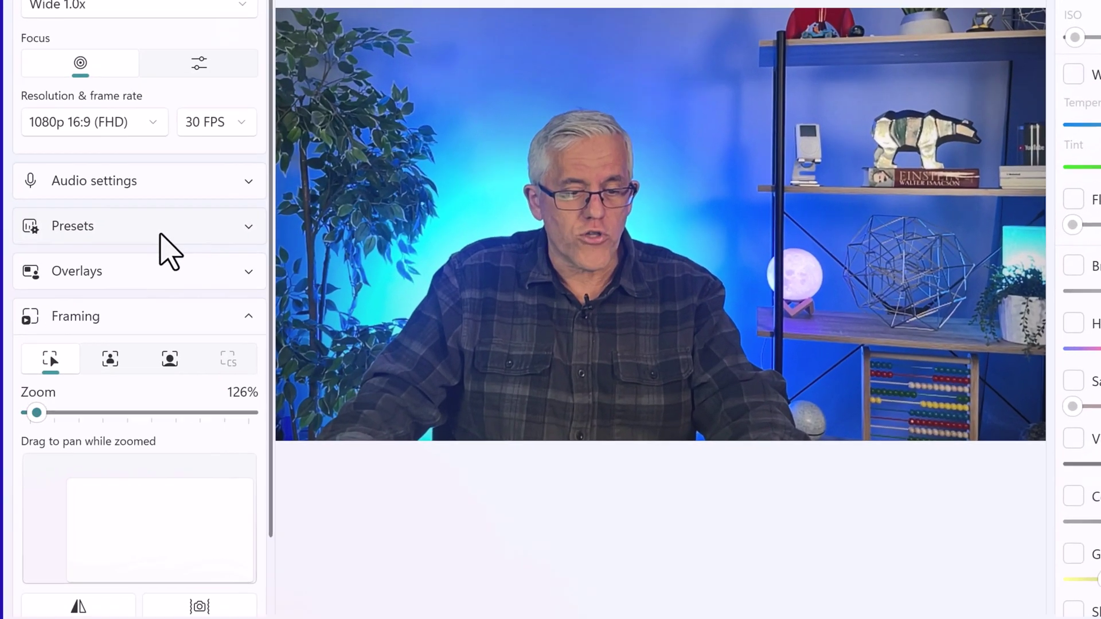
# - Try the Mono and Ork Attack stock presets on the picture, and set the preset back to None
pyautogui.click(91, 304)
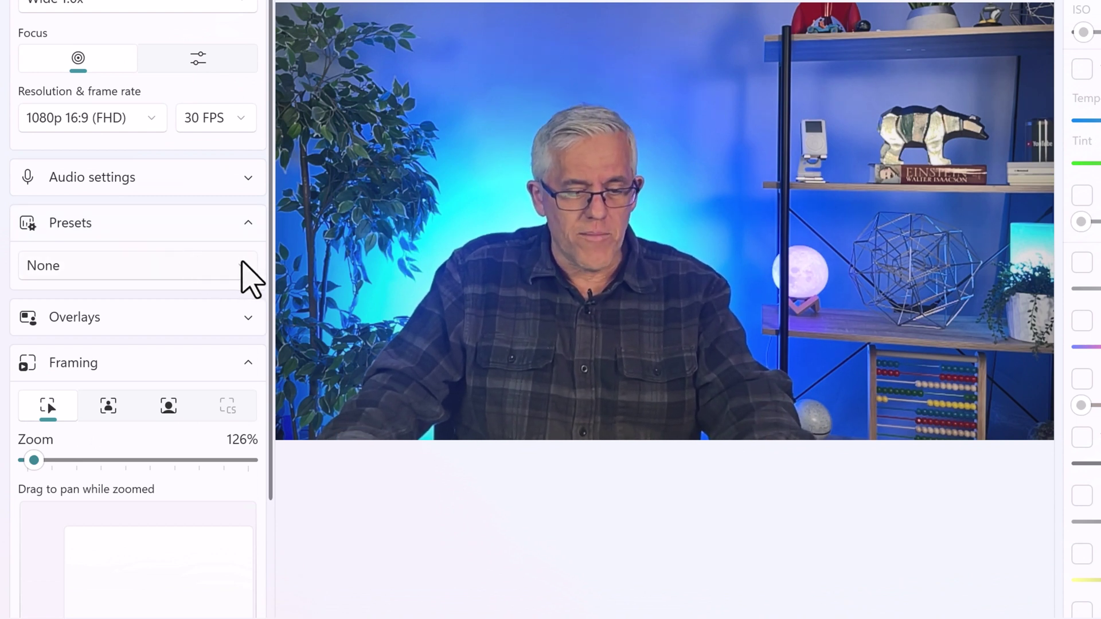
pyautogui.click(242, 266)
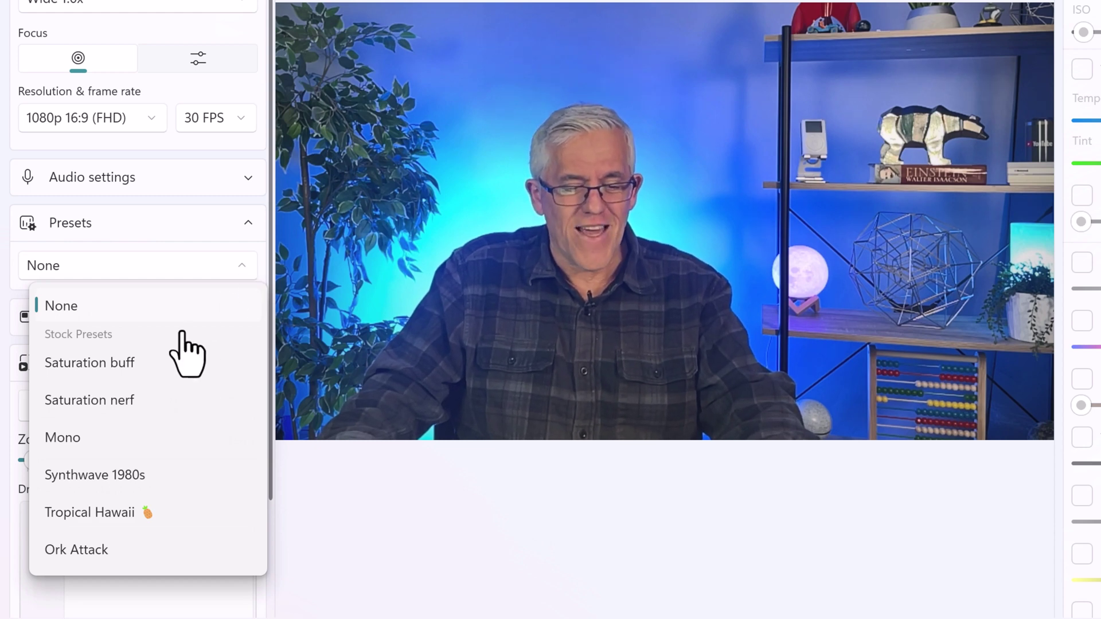
pyautogui.click(120, 442)
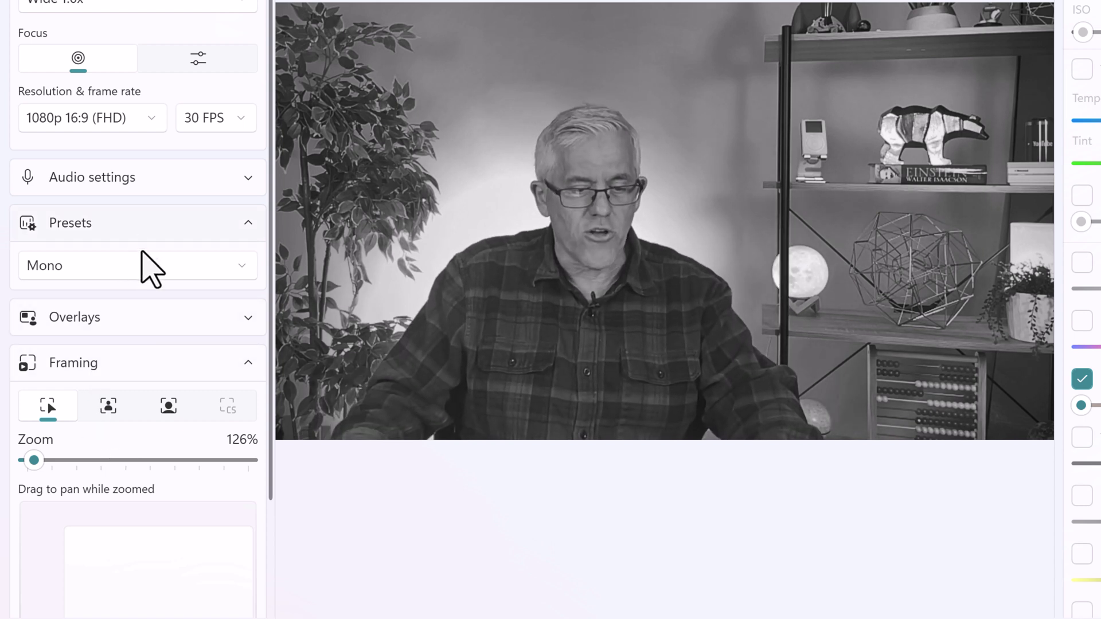
pyautogui.click(146, 266)
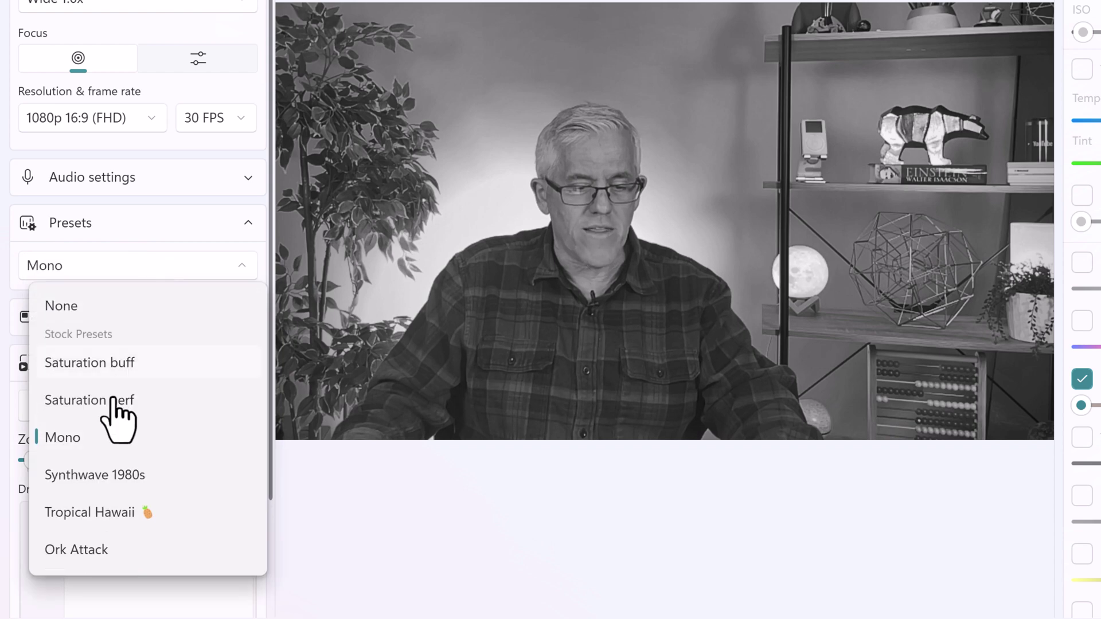
pyautogui.click(91, 543)
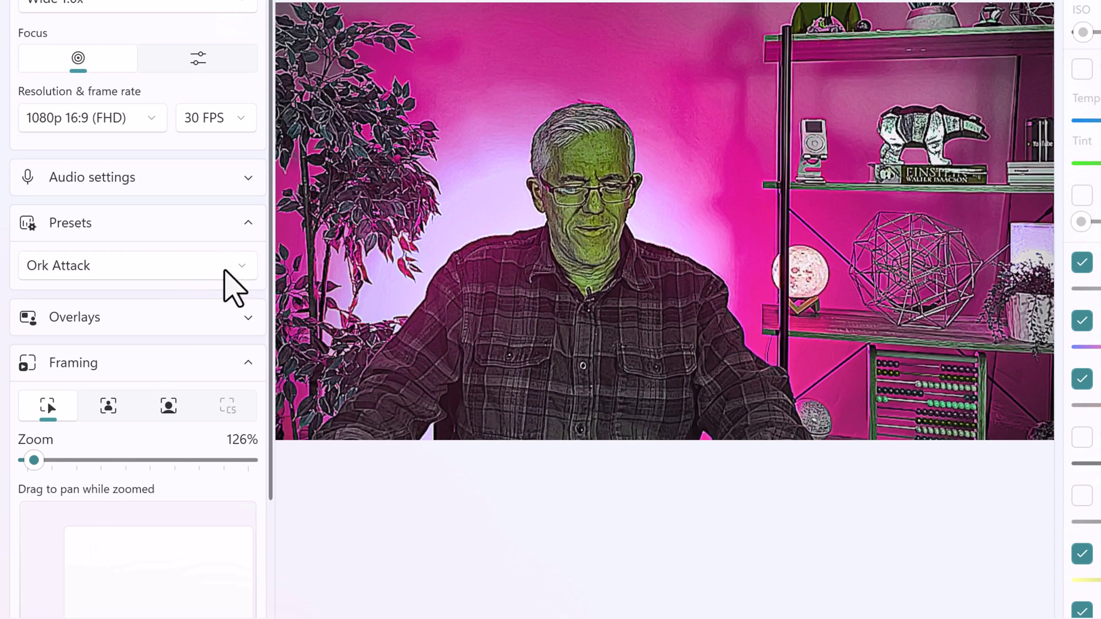
pyautogui.click(224, 270)
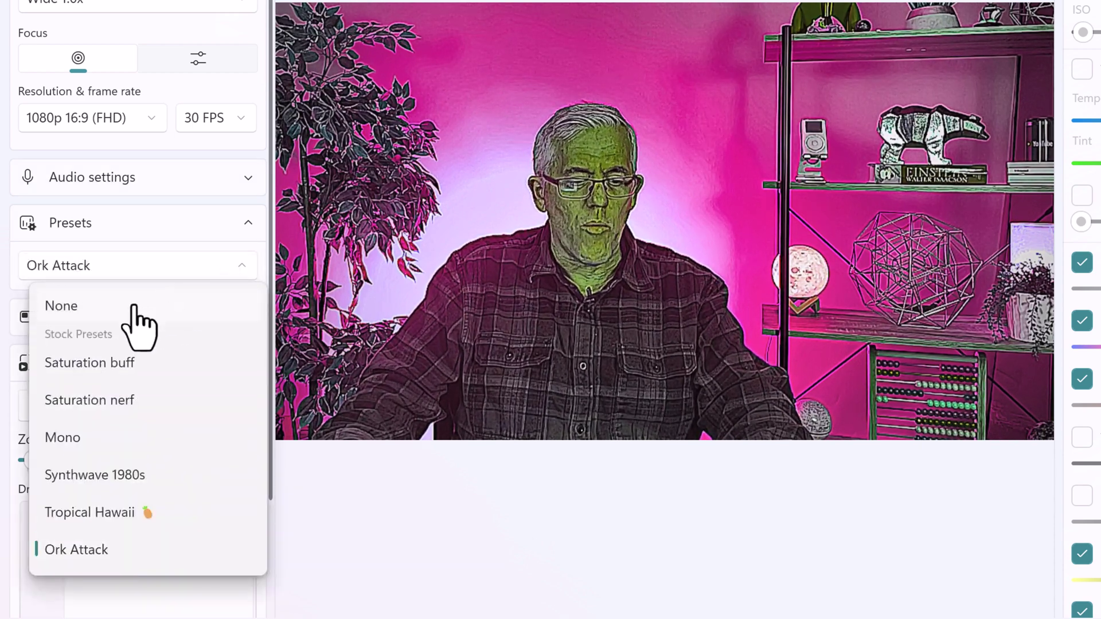
pyautogui.click(84, 308)
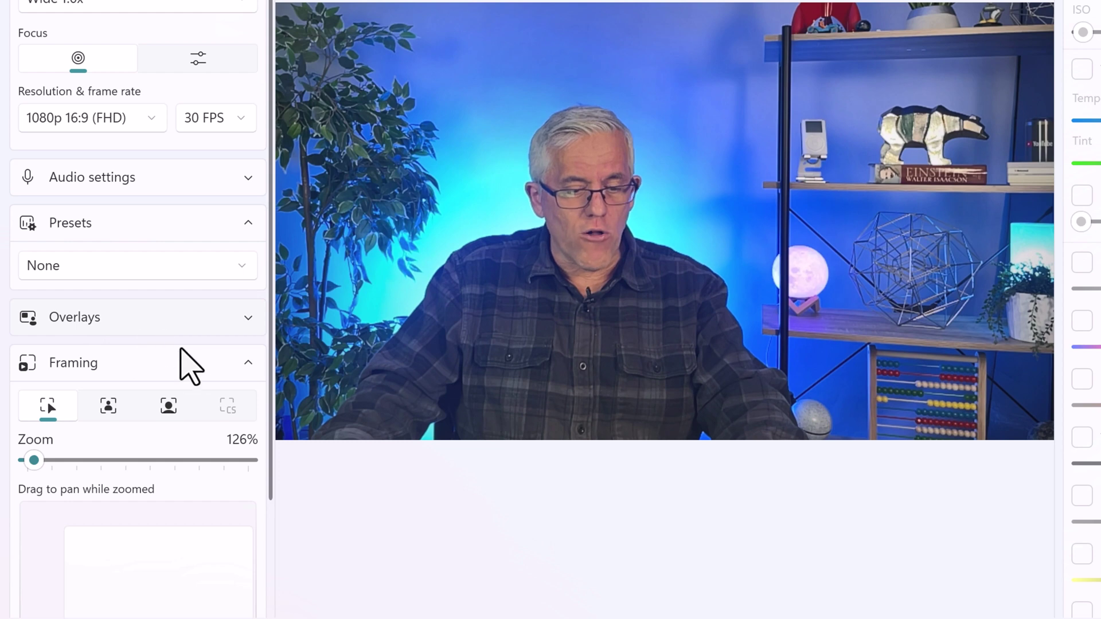
# - Try the LinkedIn overlay template and the YouTube overlay from the LTF collection on the picture
pyautogui.click(253, 318)
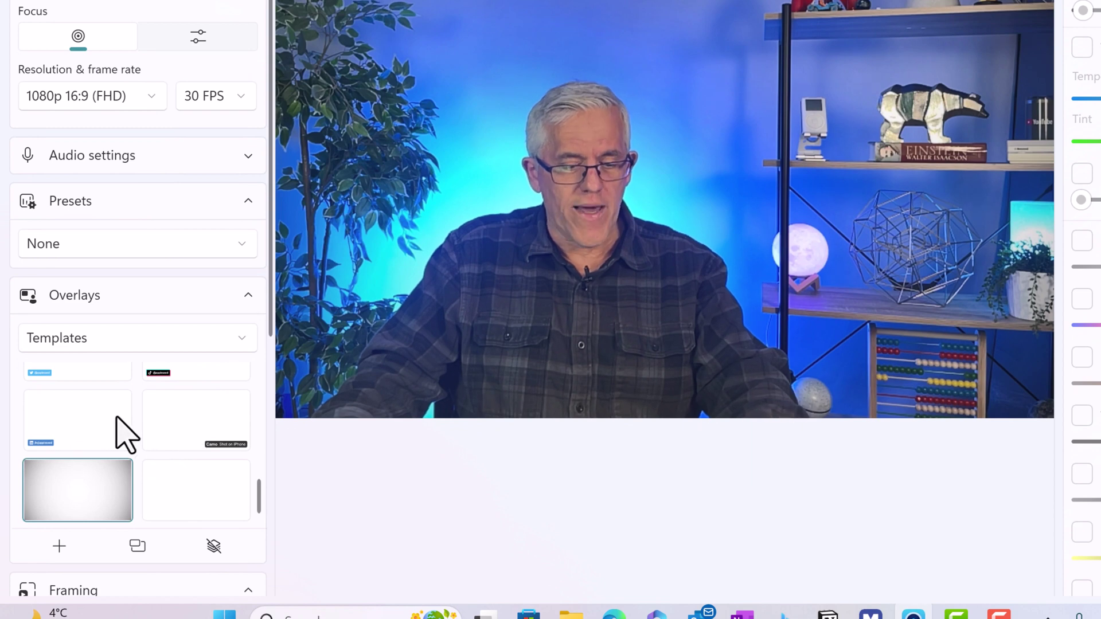
pyautogui.click(78, 419)
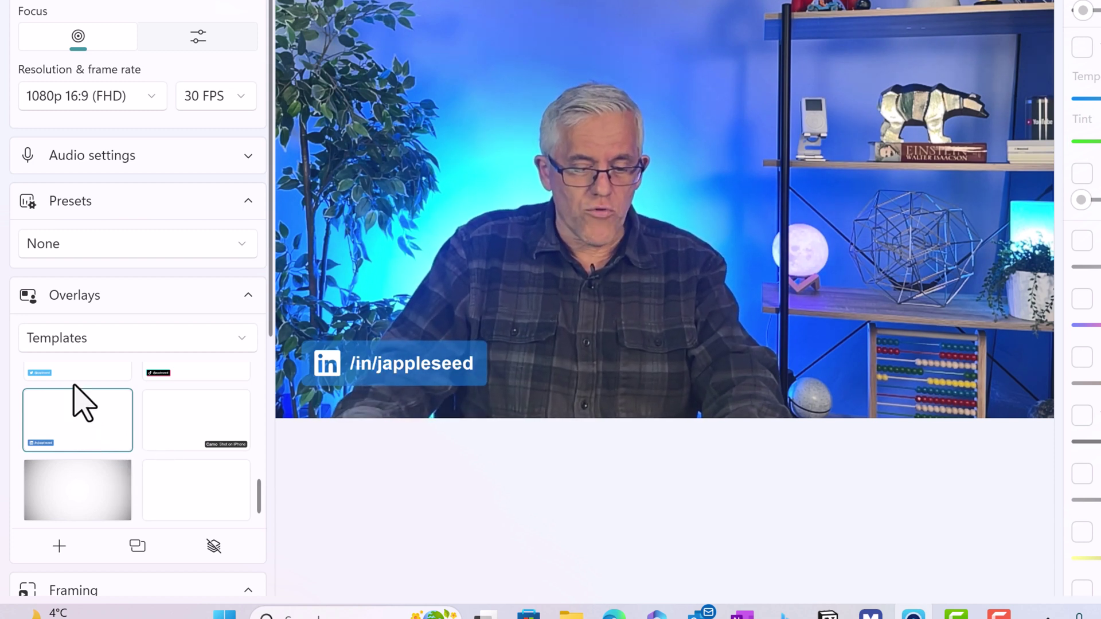
pyautogui.click(96, 342)
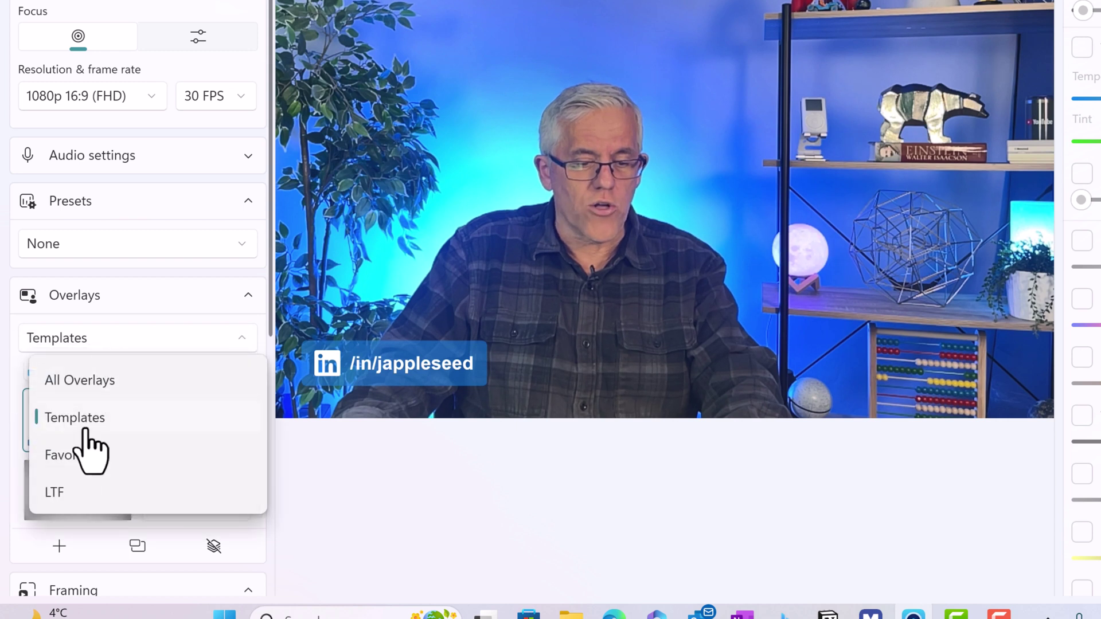
pyautogui.click(56, 493)
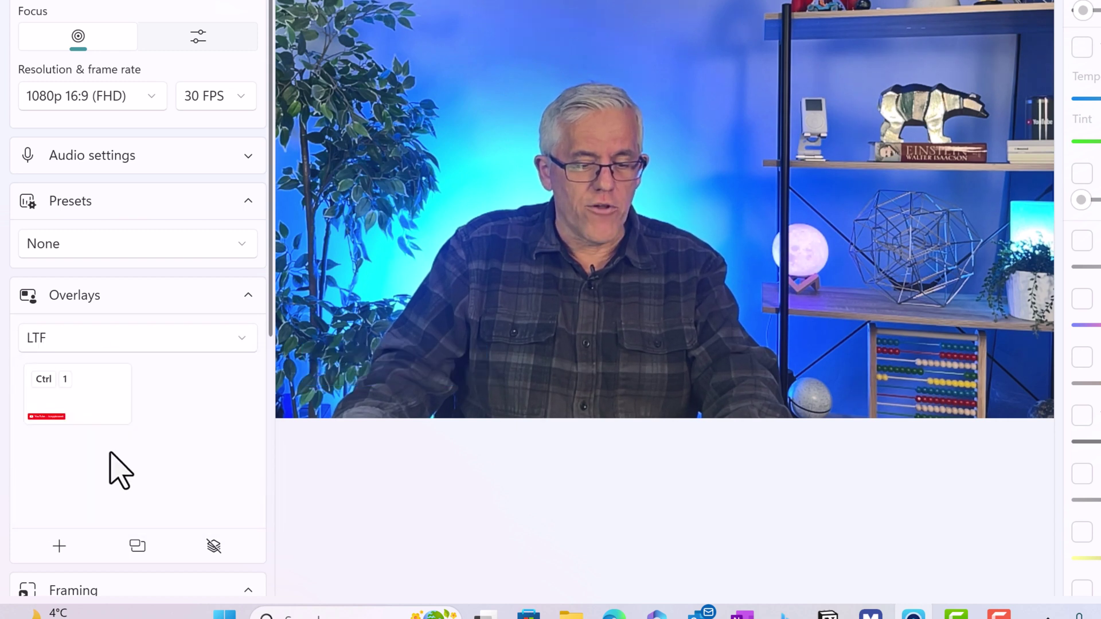
pyautogui.click(73, 419)
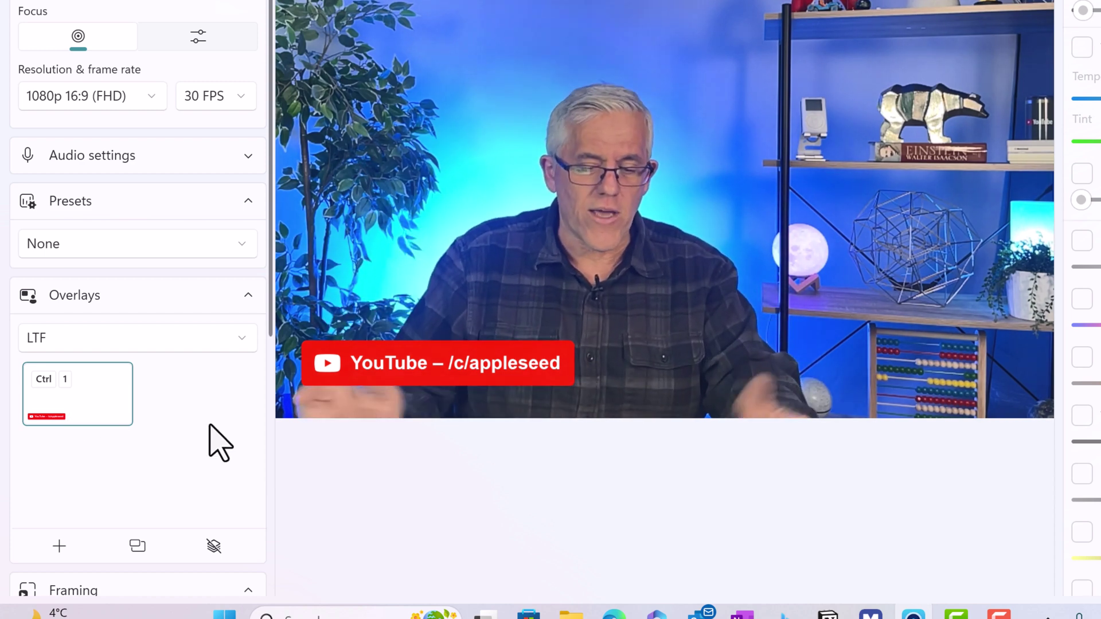
# - Apply the Spread Nametag overlay from the Templates collection to the picture
pyautogui.click(192, 337)
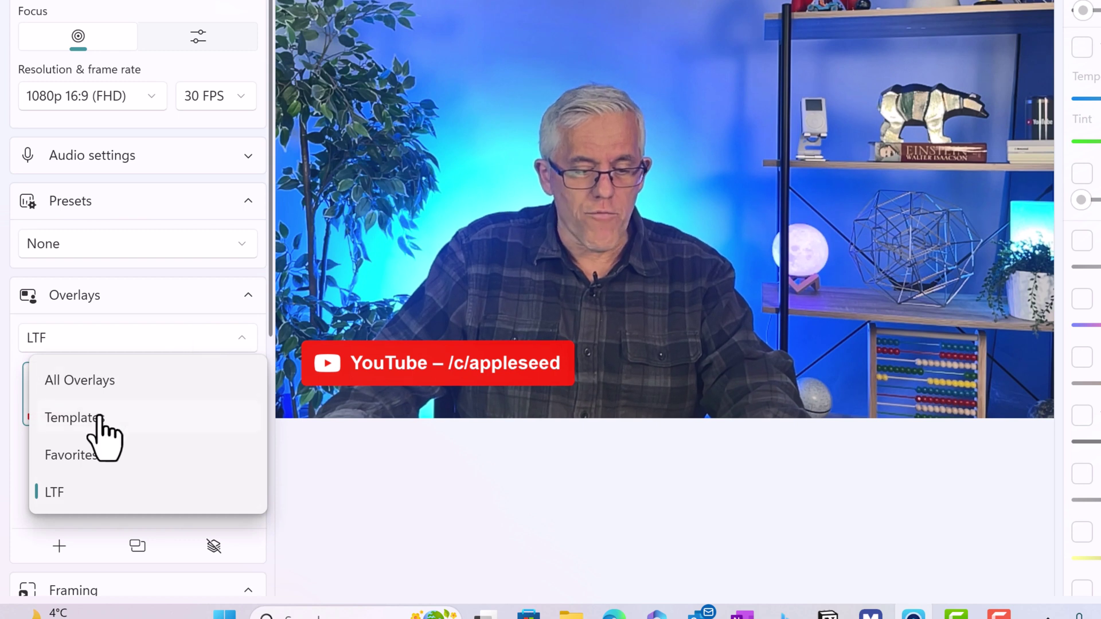
pyautogui.press('Escape')
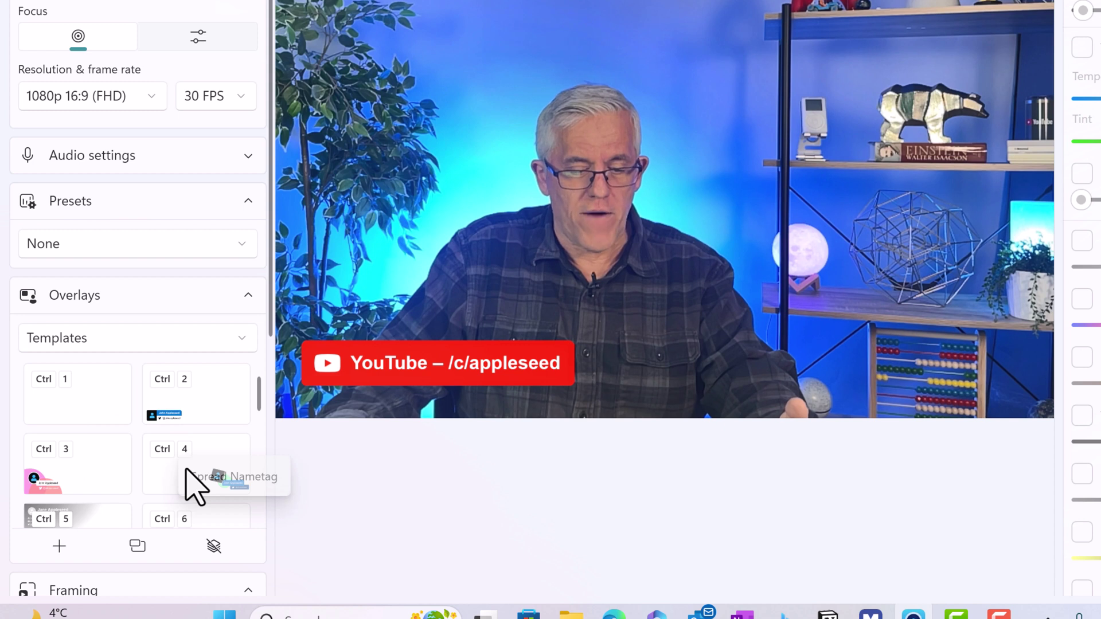
pyautogui.click(195, 486)
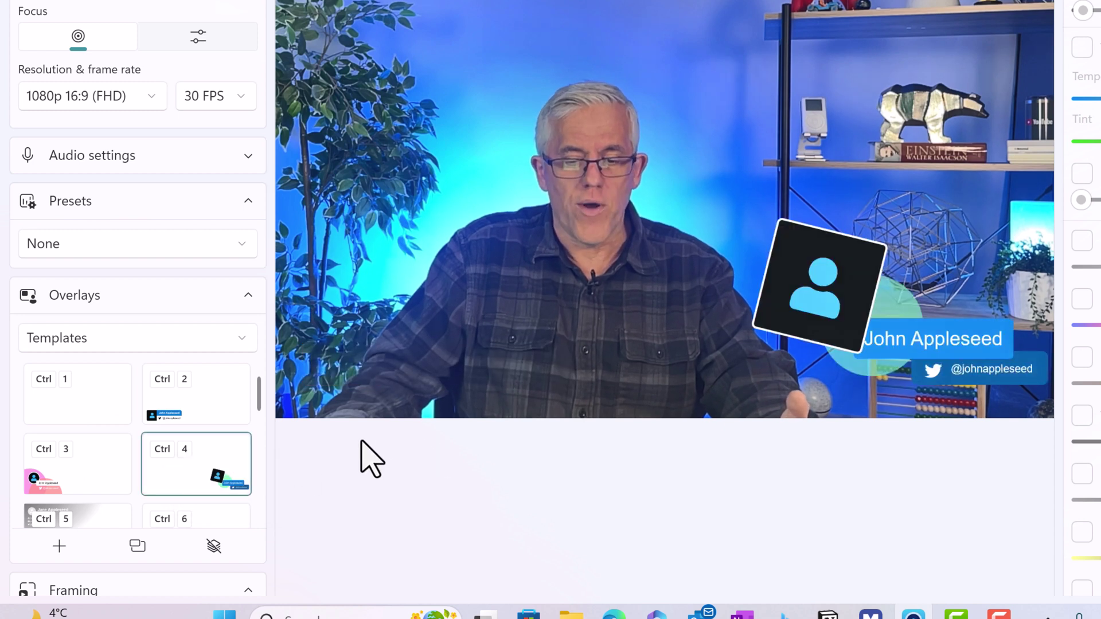
# - Duplicate the Spread Nametag overlay for modification, entering a name for the new version
pyautogui.rightClick(236, 461)
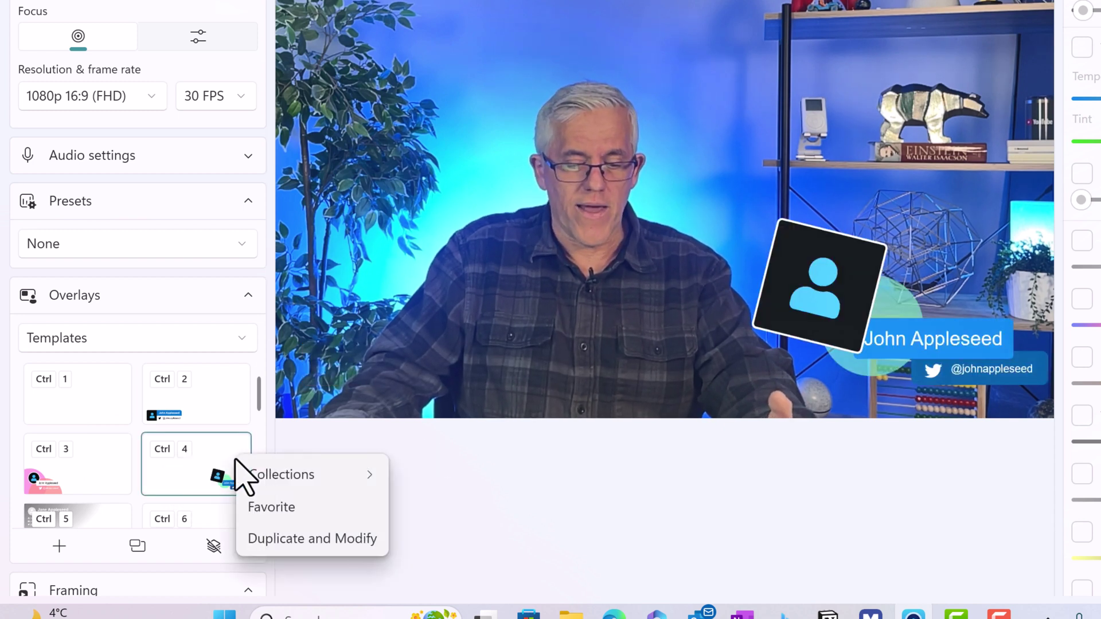
pyautogui.click(286, 539)
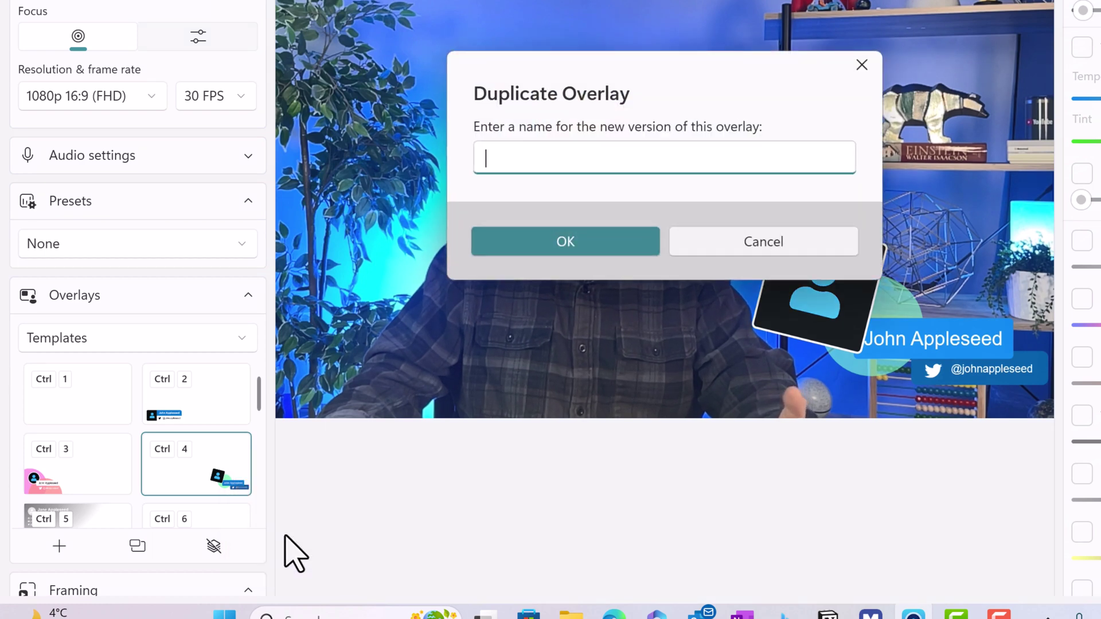
pyautogui.write('frank')
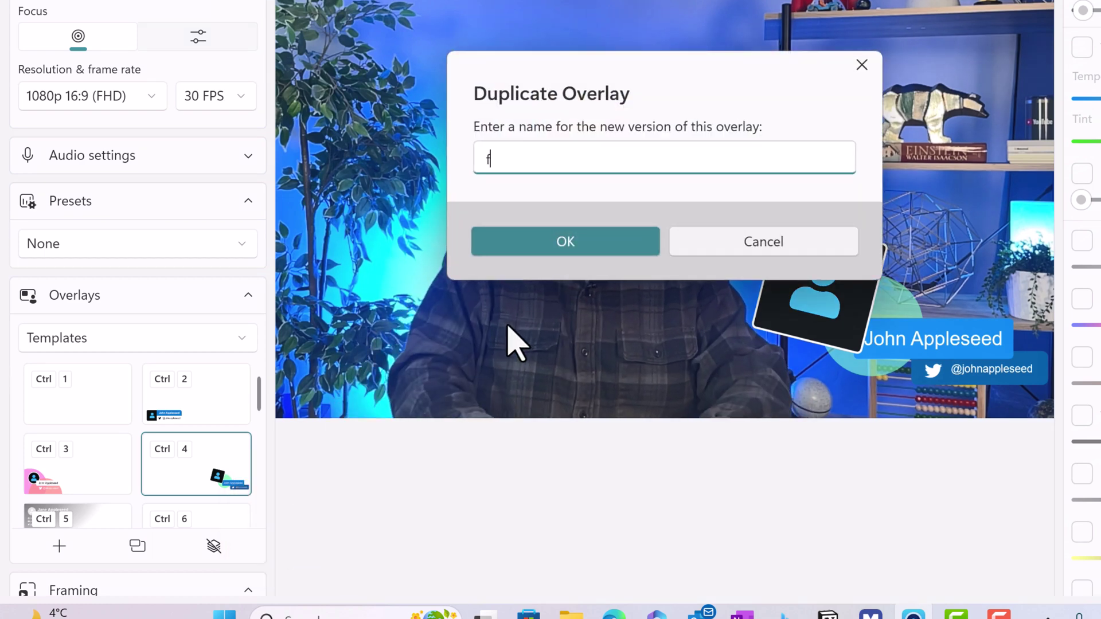
pyautogui.click(553, 246)
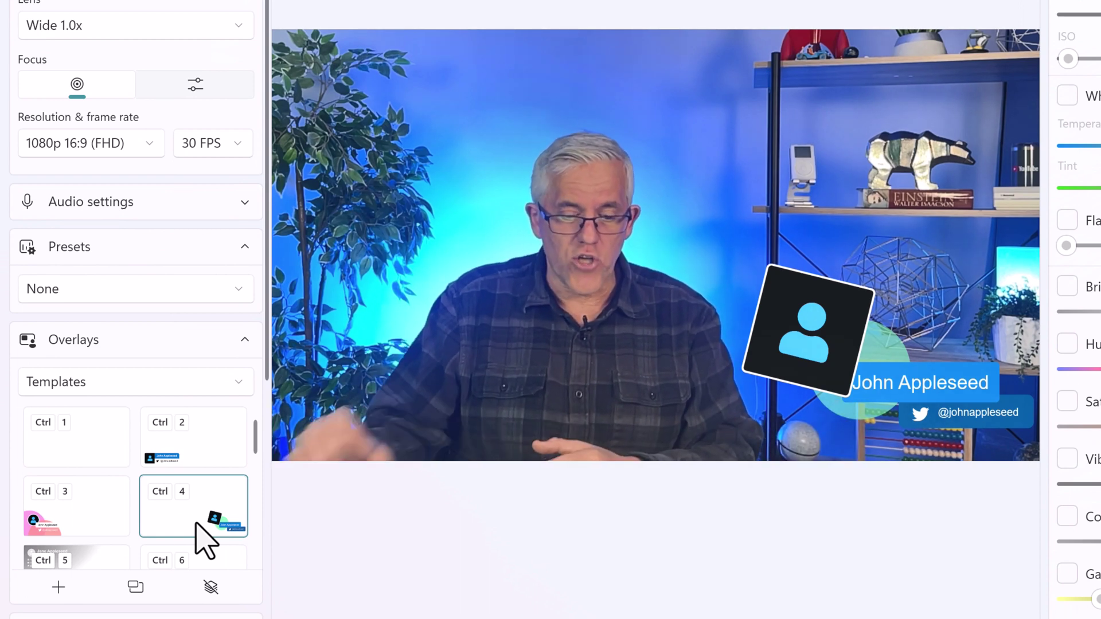
# - Remove the Spread Nametag overlay from the picture and open the image enhancement settings
pyautogui.click(176, 517)
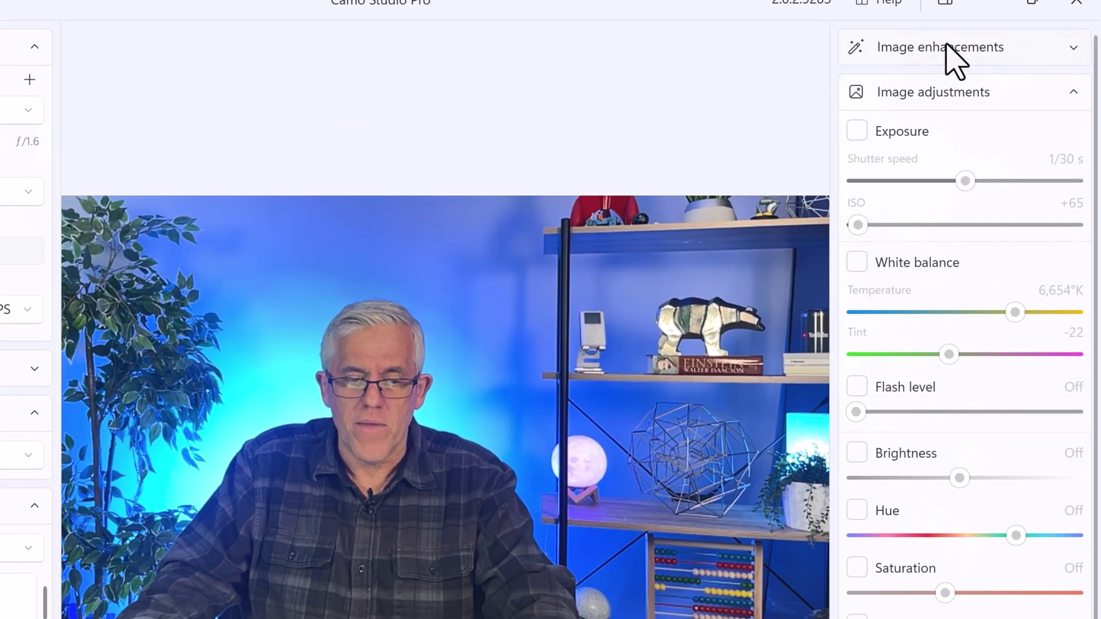
pyautogui.click(946, 46)
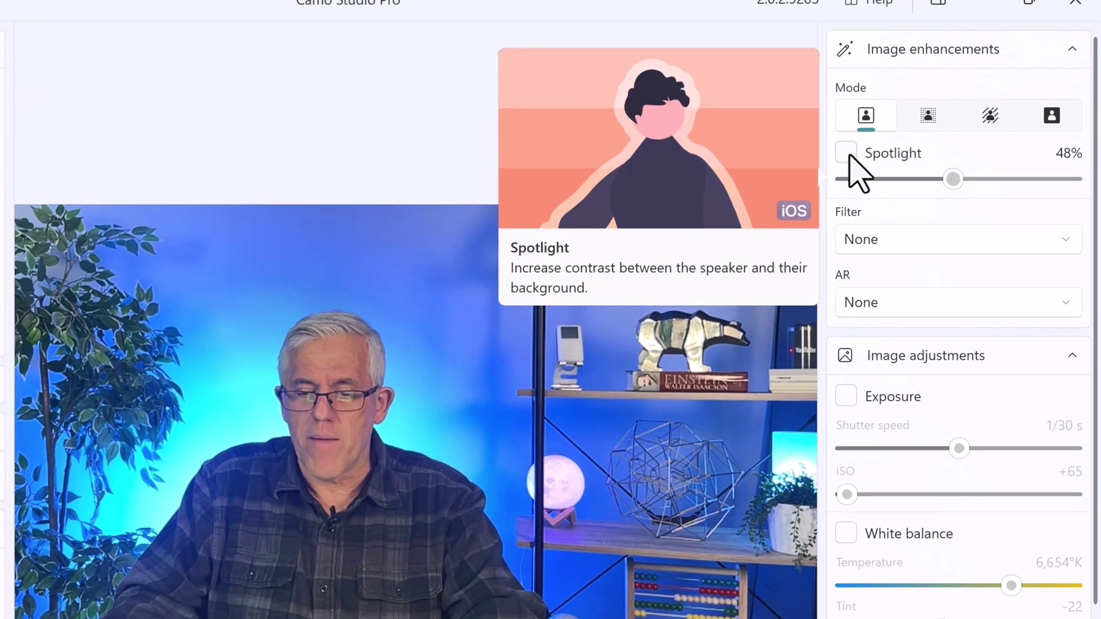
# - Try the Spotlight enhancement at 93% and 52% on the picture, and switch it off
pyautogui.click(857, 146)
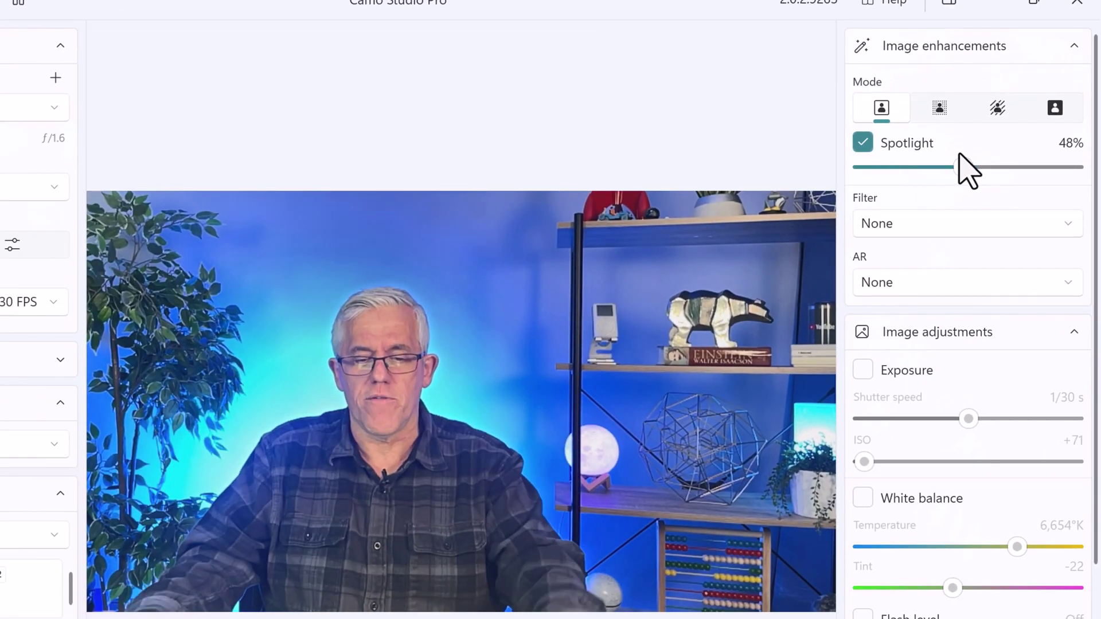
pyautogui.moveTo(967, 173); pyautogui.dragTo(1031, 166)
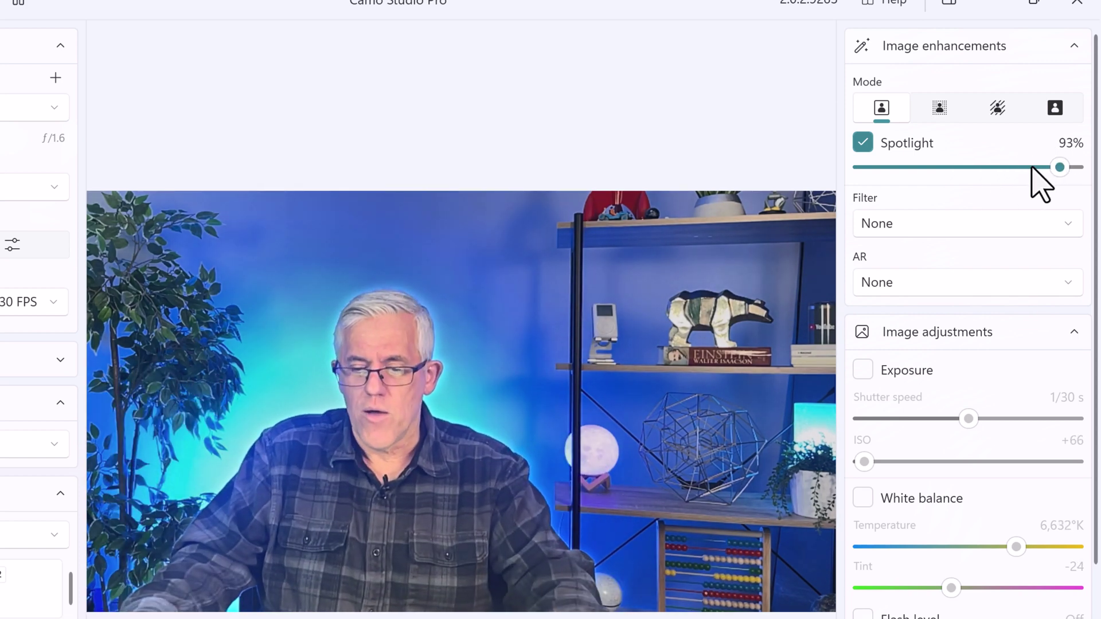
pyautogui.moveTo(1059, 167); pyautogui.dragTo(973, 185)
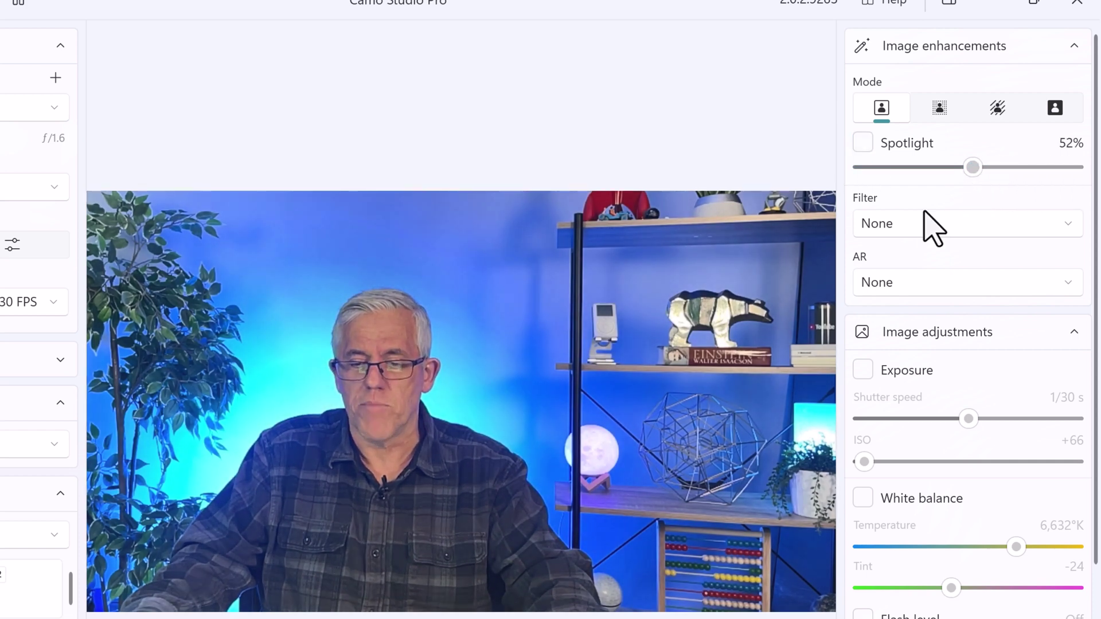
# - Apply the Film print filter to the picture and look through the other filter choices
pyautogui.moveTo(926, 215)
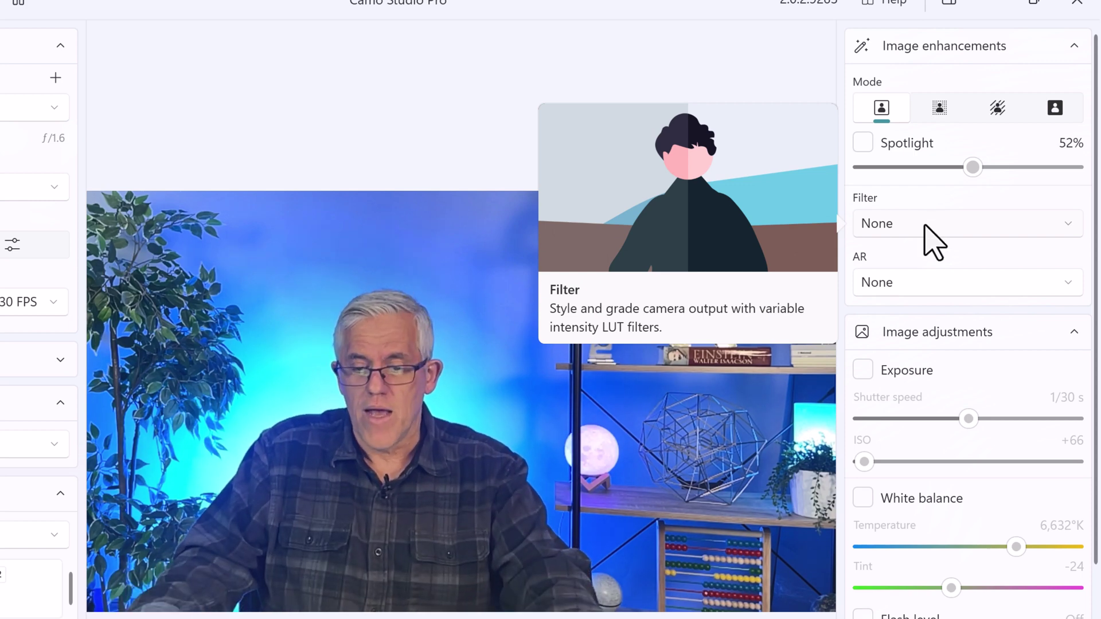
pyautogui.click(924, 224)
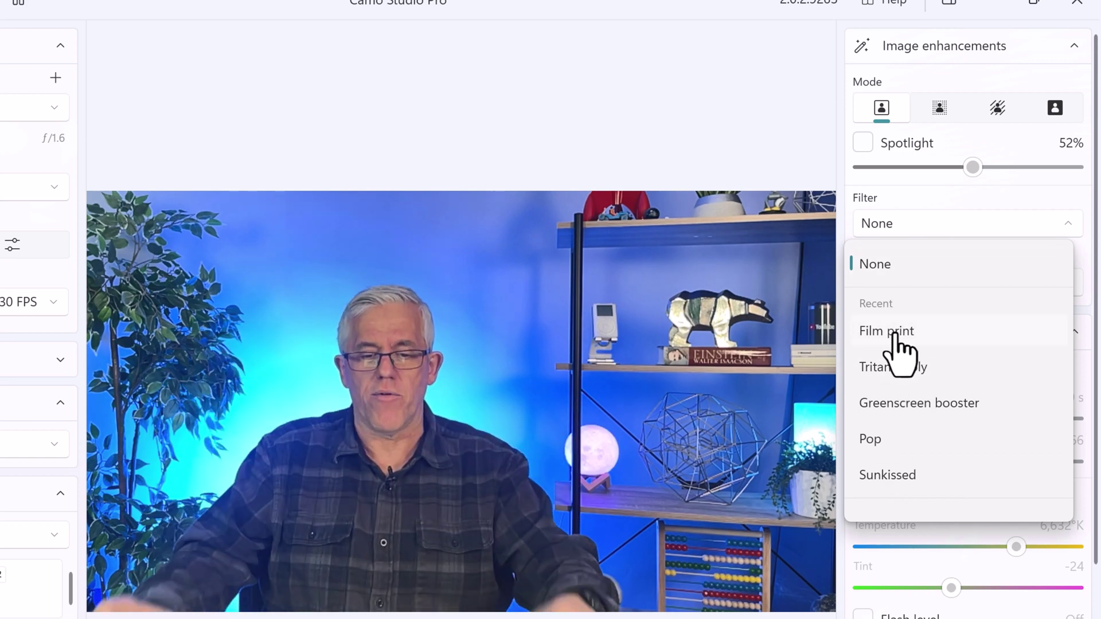
pyautogui.click(895, 335)
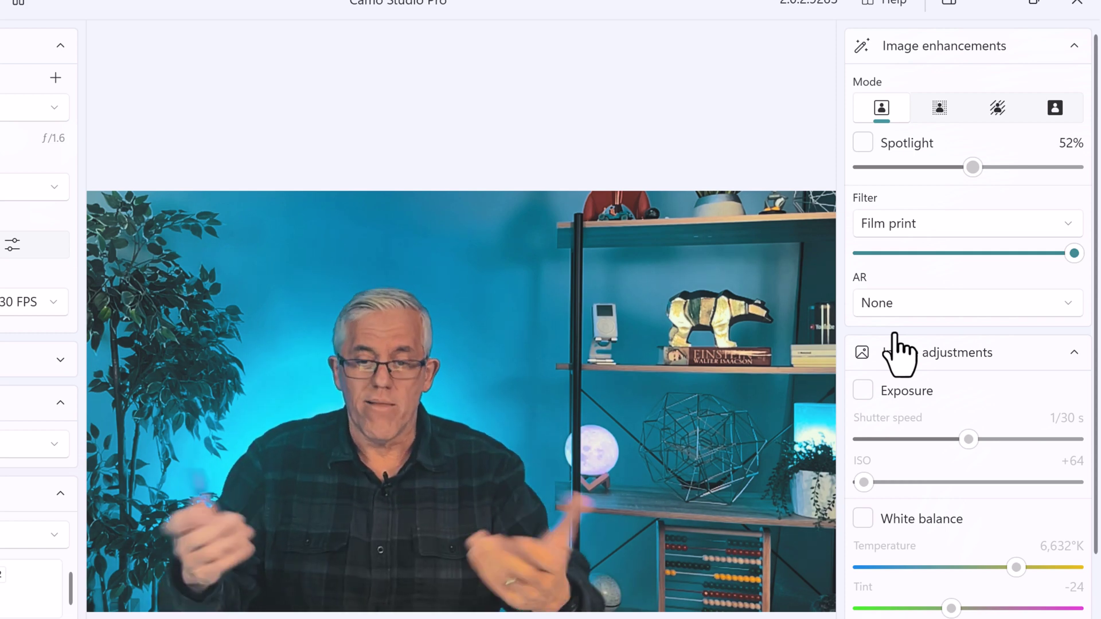
pyautogui.click(999, 227)
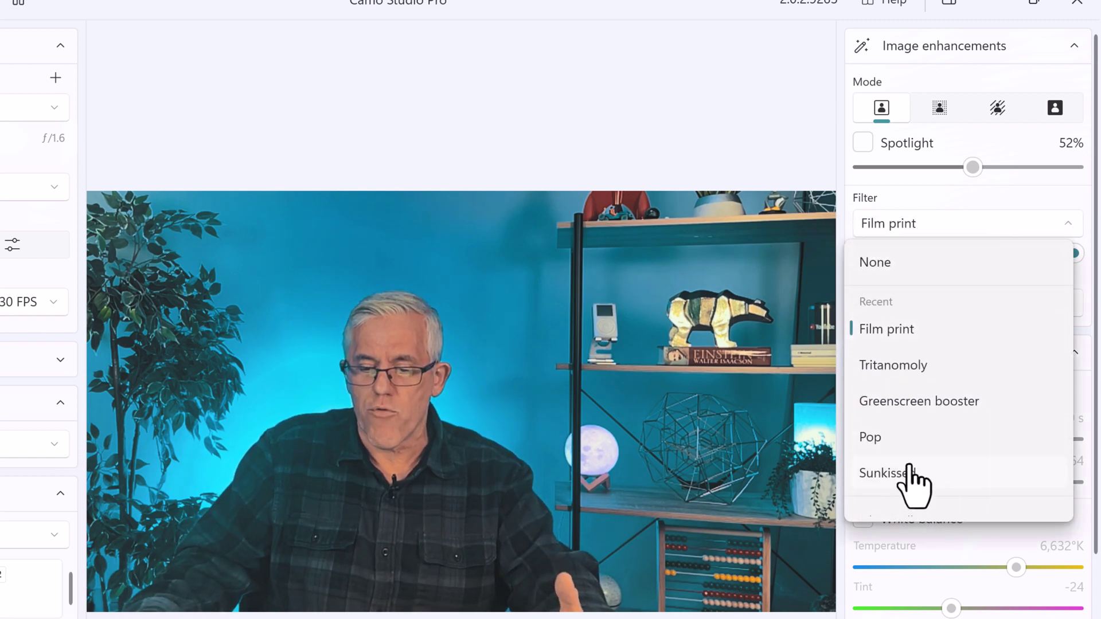
pyautogui.scroll(-1, 909, 470)
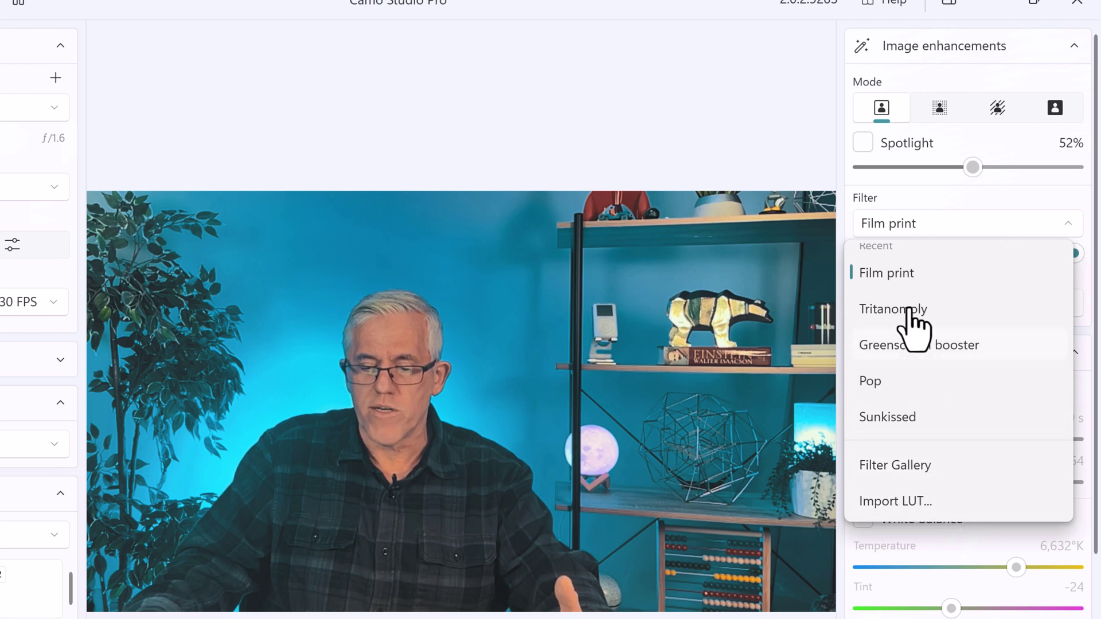
pyautogui.click(957, 205)
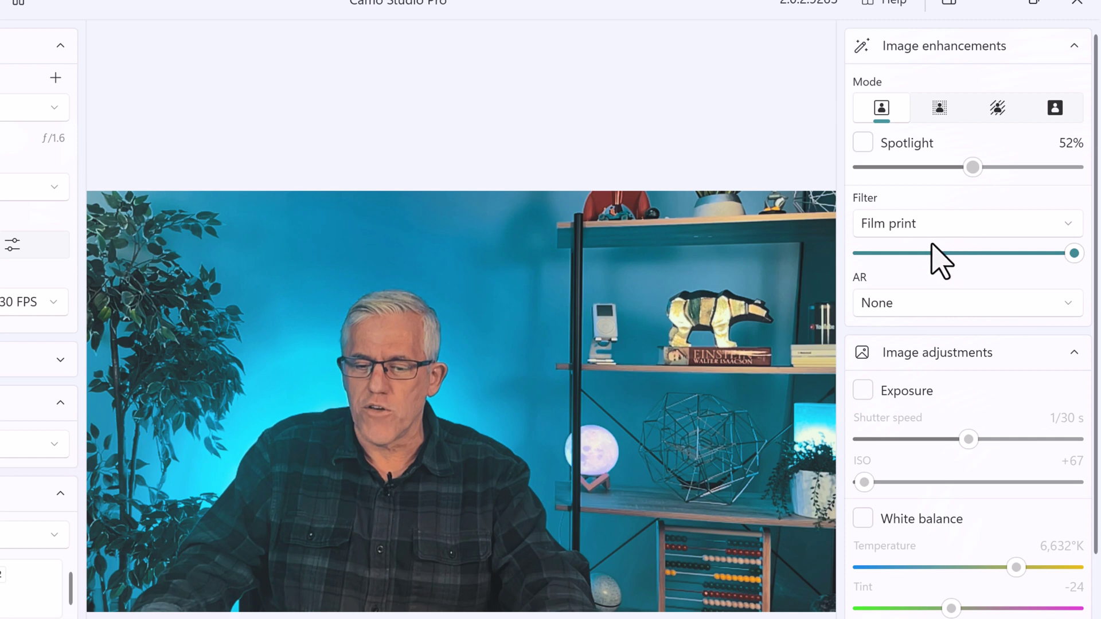
pyautogui.click(910, 225)
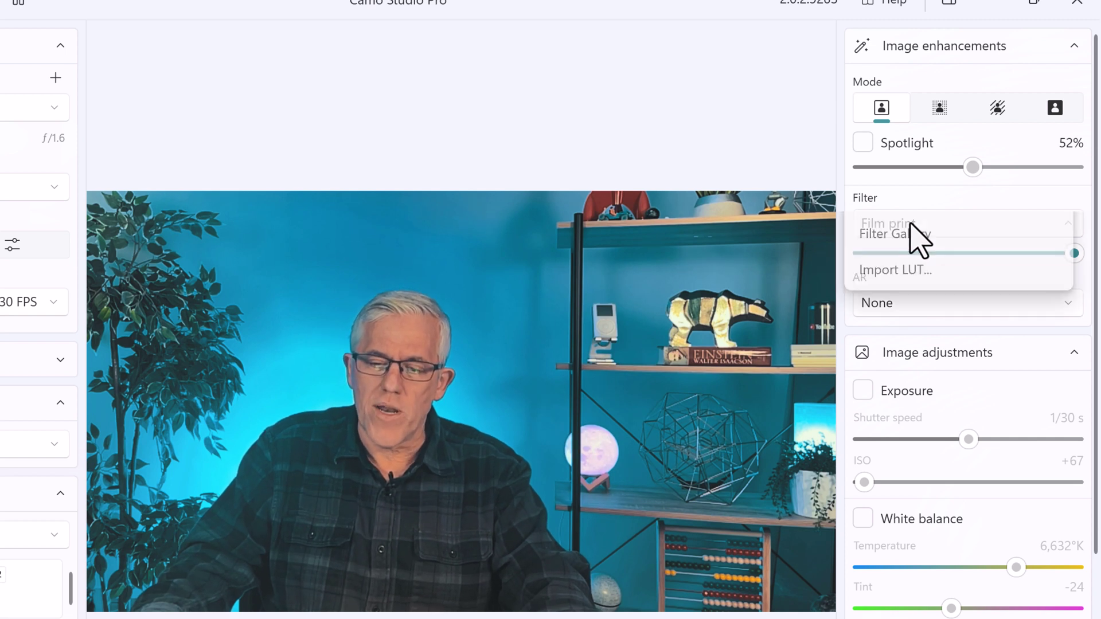
pyautogui.click(960, 198)
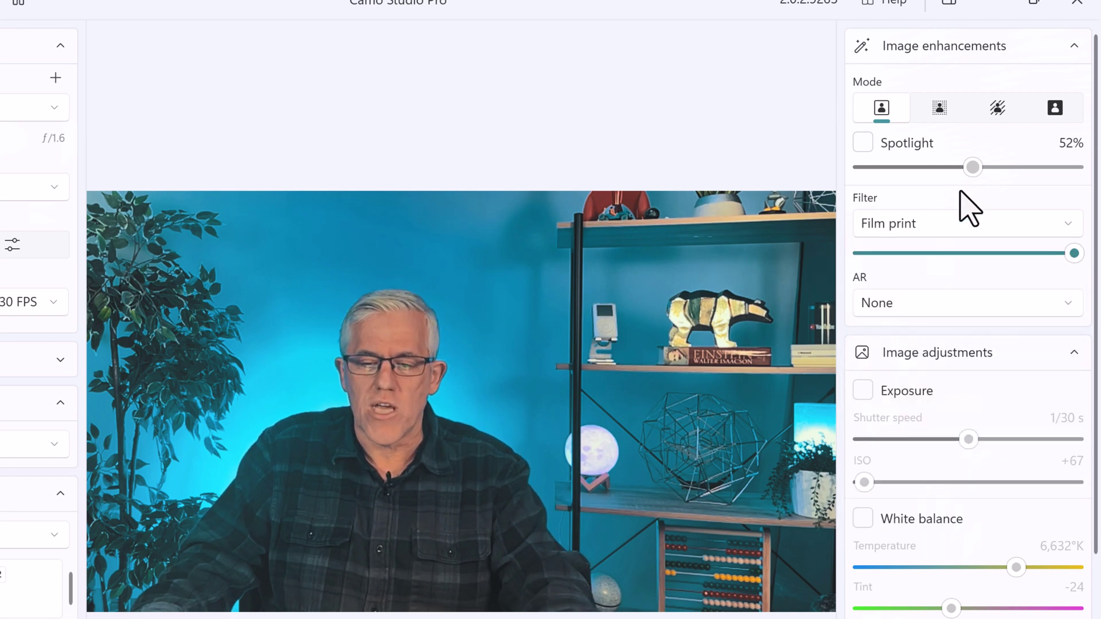
# - Try the Mute Background, Emoji Face and Basic Portrait AR effects on the picture, and set AR back to None
pyautogui.click(974, 309)
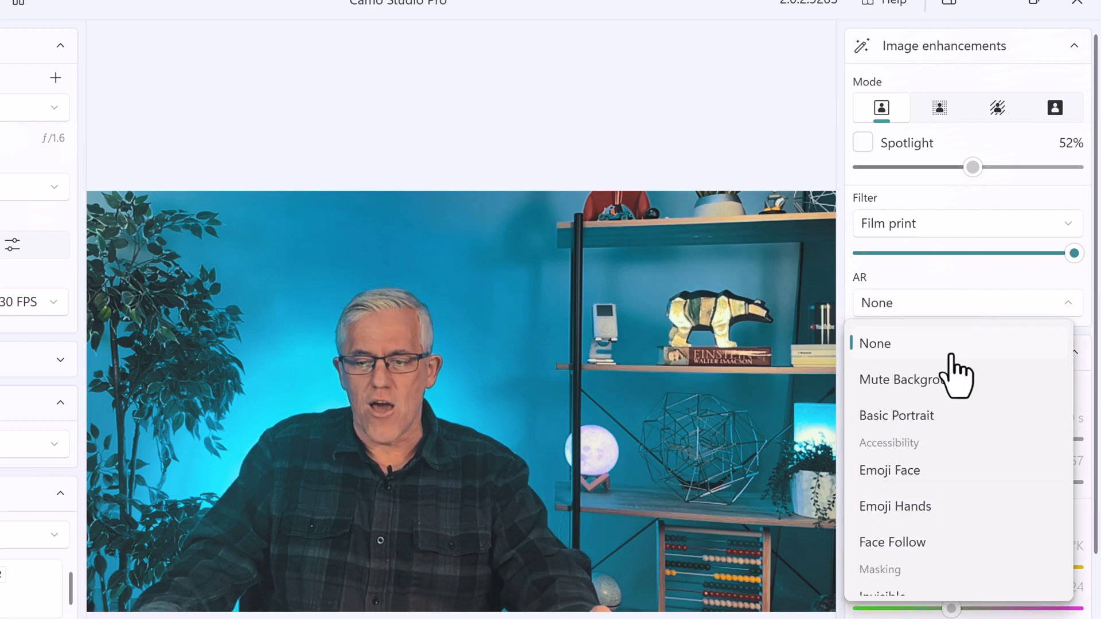
pyautogui.click(938, 381)
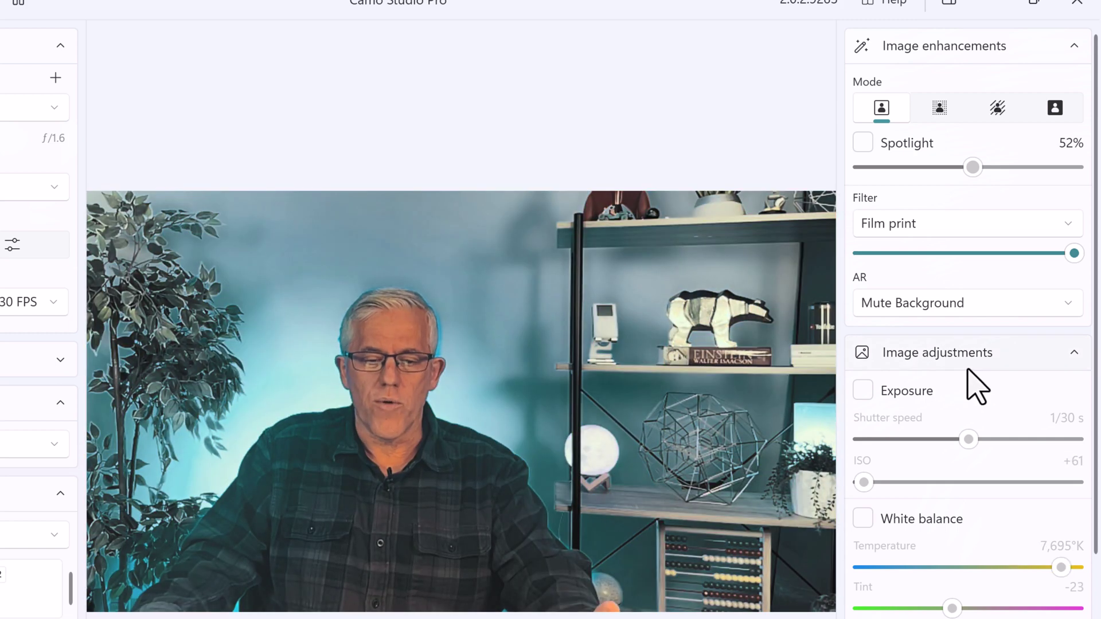
pyautogui.click(967, 311)
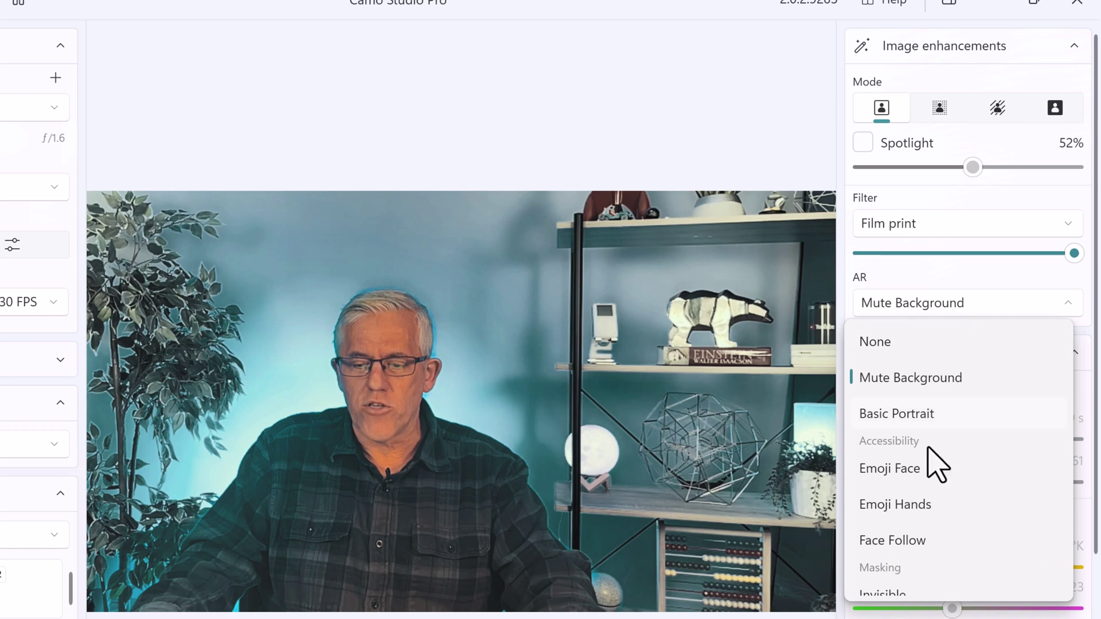
pyautogui.click(905, 470)
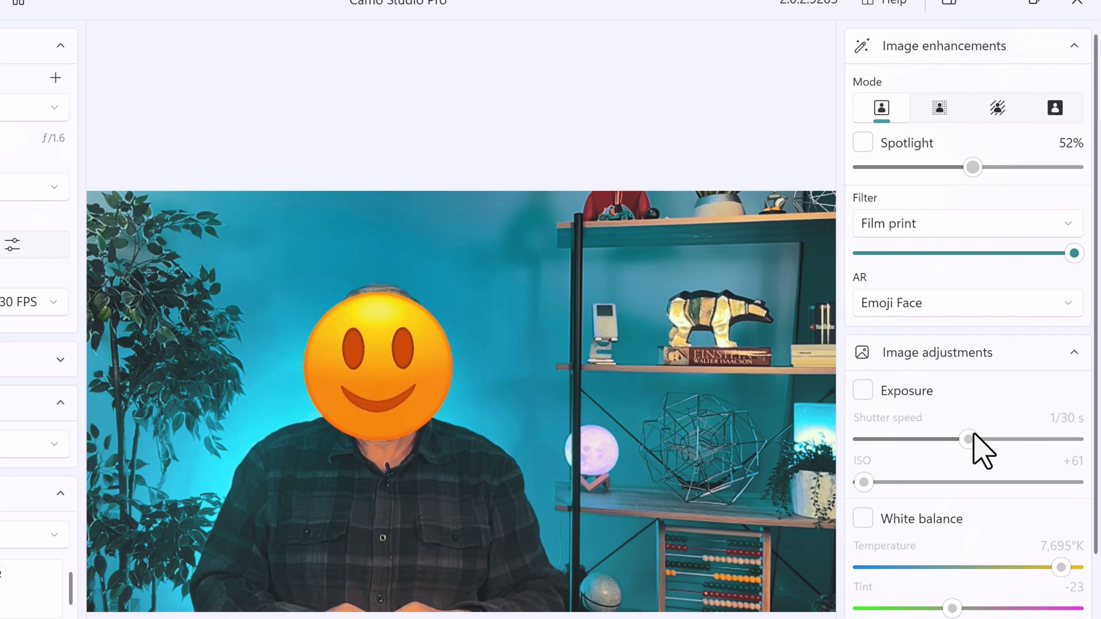
pyautogui.click(946, 310)
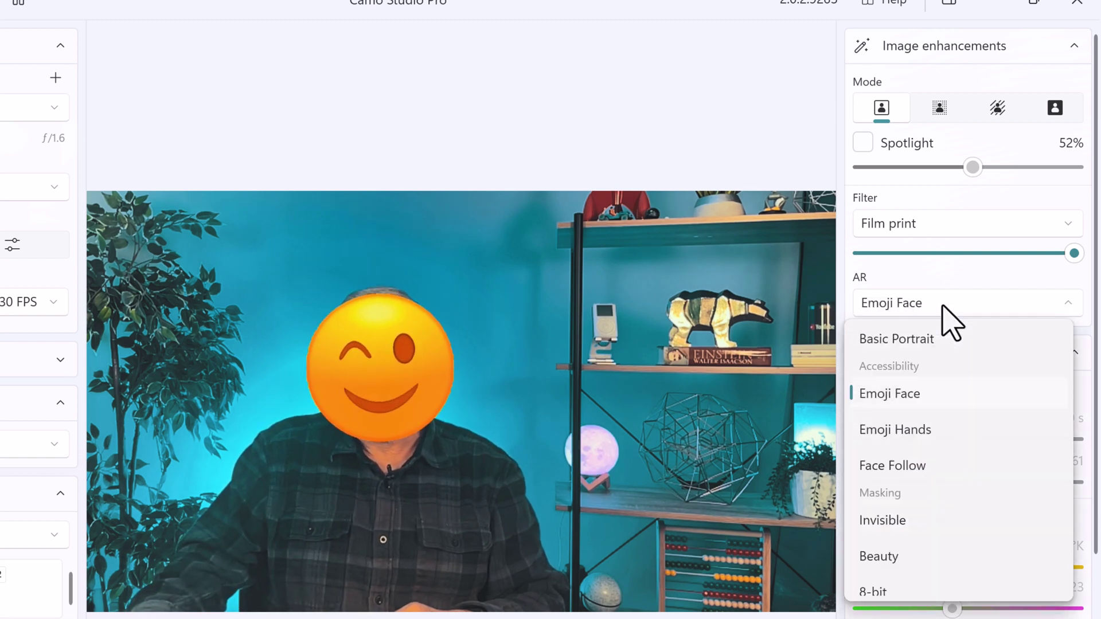
pyautogui.click(932, 338)
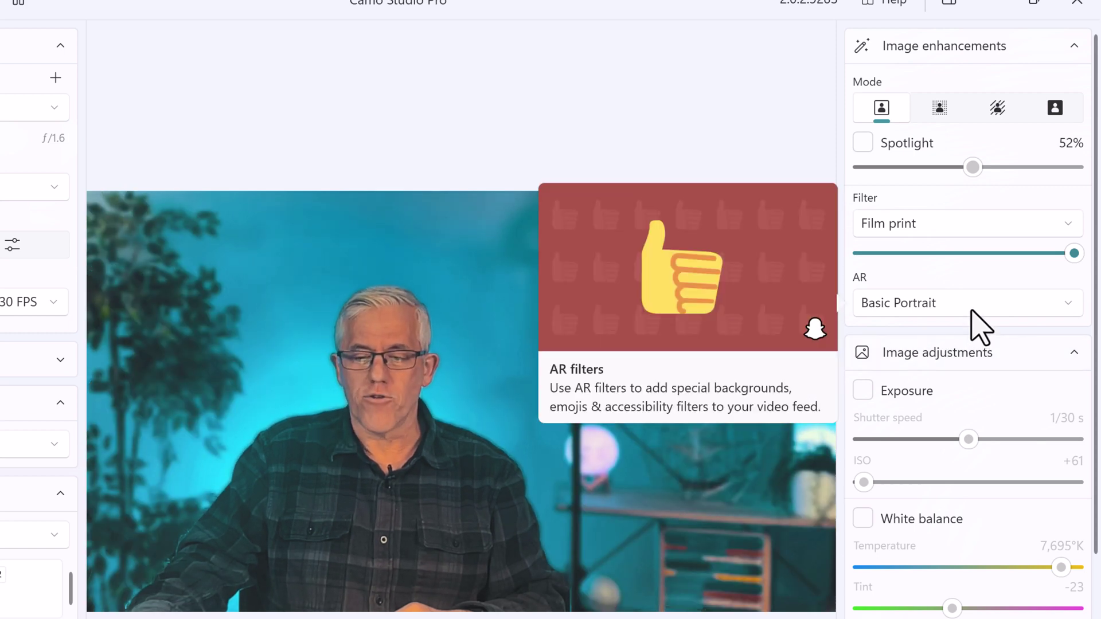
pyautogui.click(969, 316)
pyautogui.scroll(2, 953, 364)
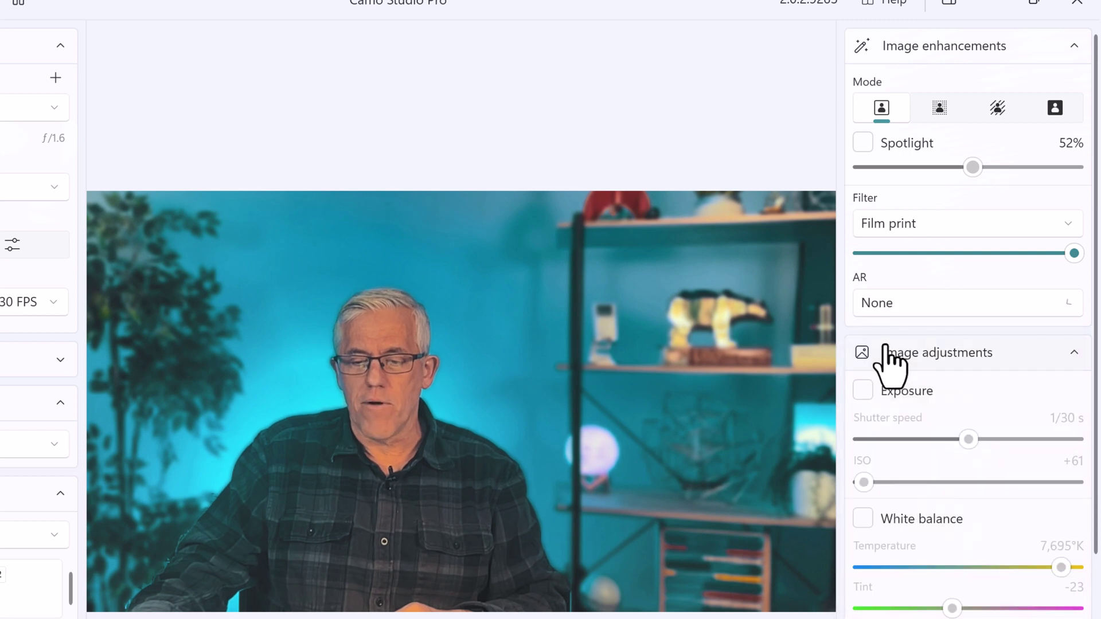
pyautogui.click(886, 344)
pyautogui.moveTo(970, 308)
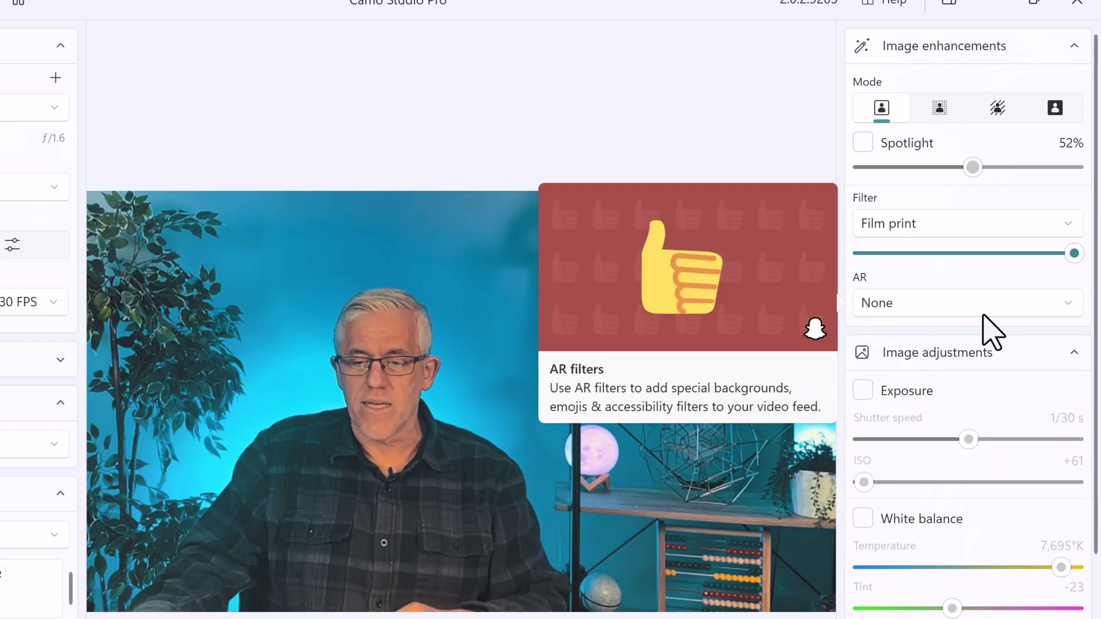
# - Try the Bokeh mode and the full background blur mode on the picture
pyautogui.click(941, 114)
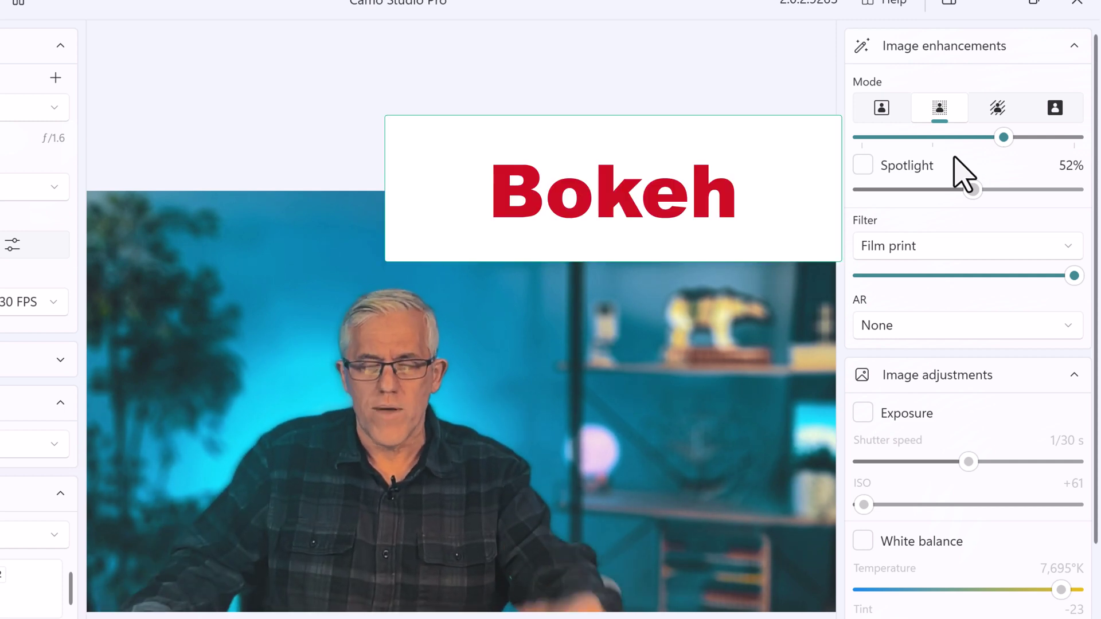
pyautogui.click(998, 108)
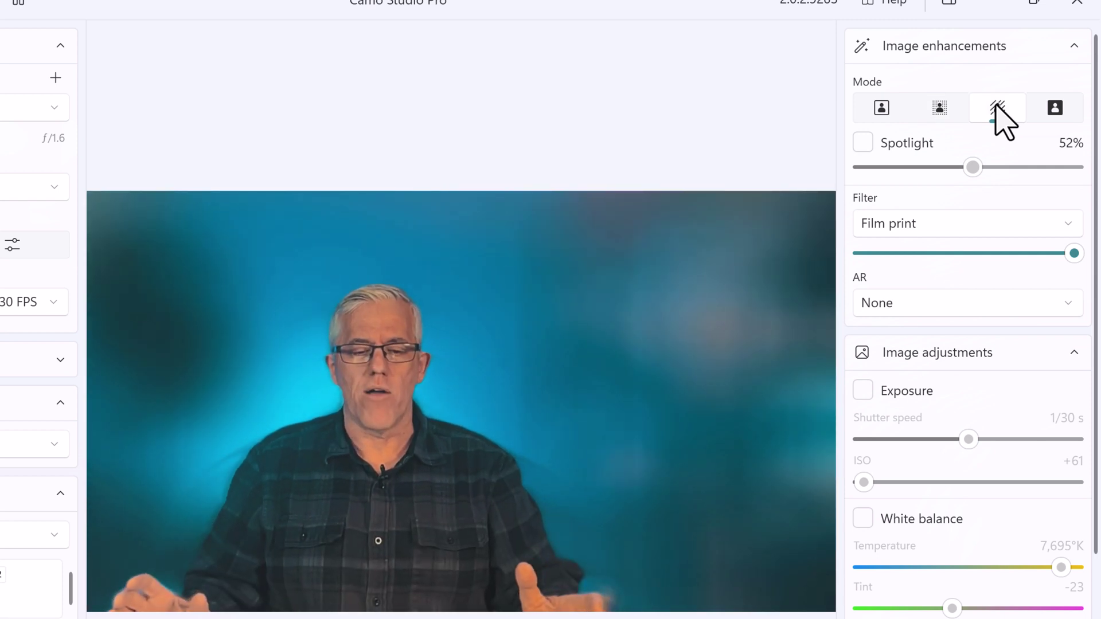
# - Switch to background replacement mode and import 741A1421 from the Background pictures folder as the custom background
pyautogui.click(1055, 115)
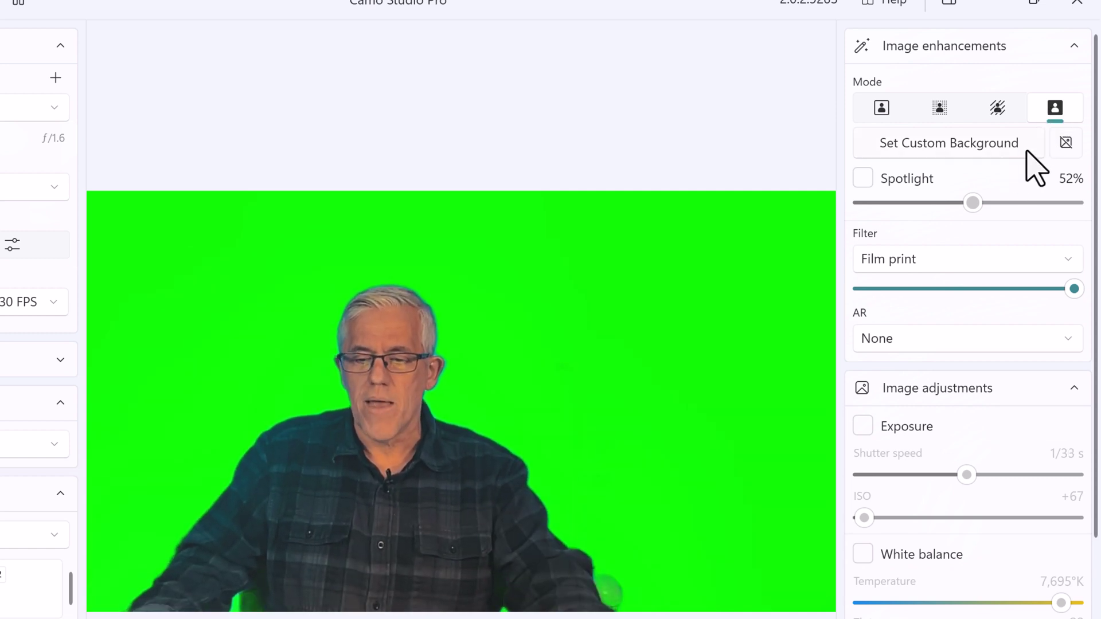
pyautogui.click(1039, 142)
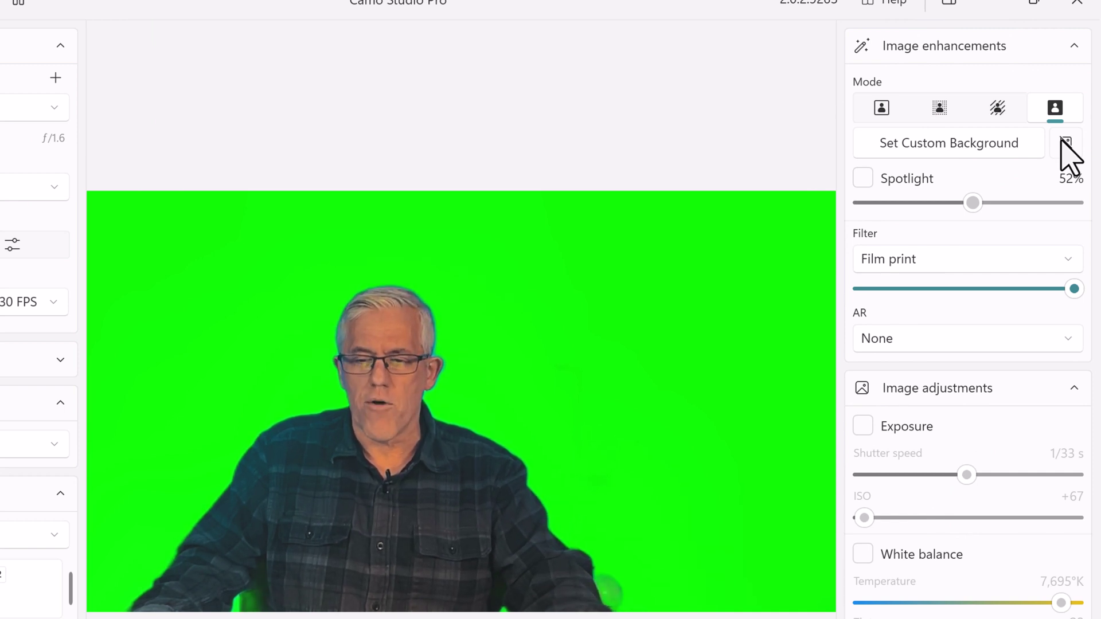
pyautogui.click(1066, 143)
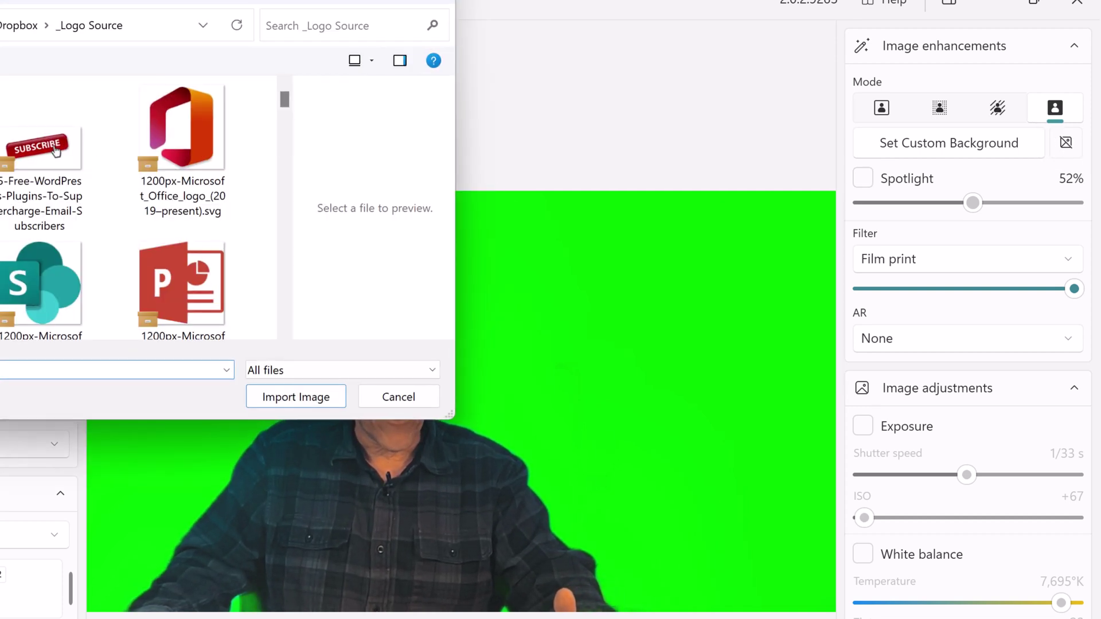
pyautogui.click(72, 213)
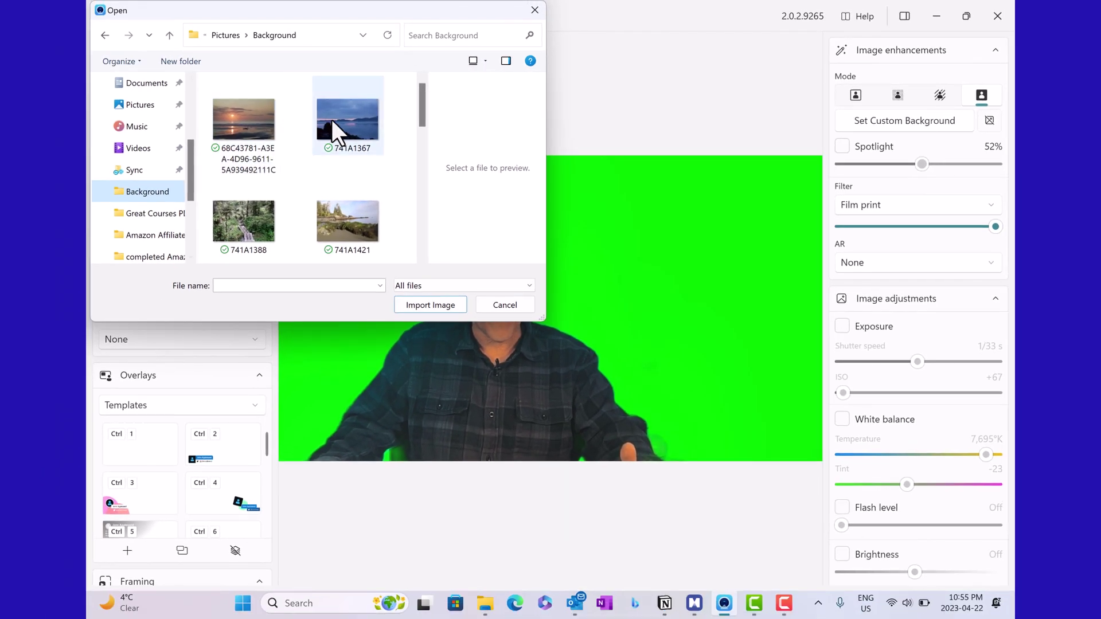
pyautogui.click(323, 215)
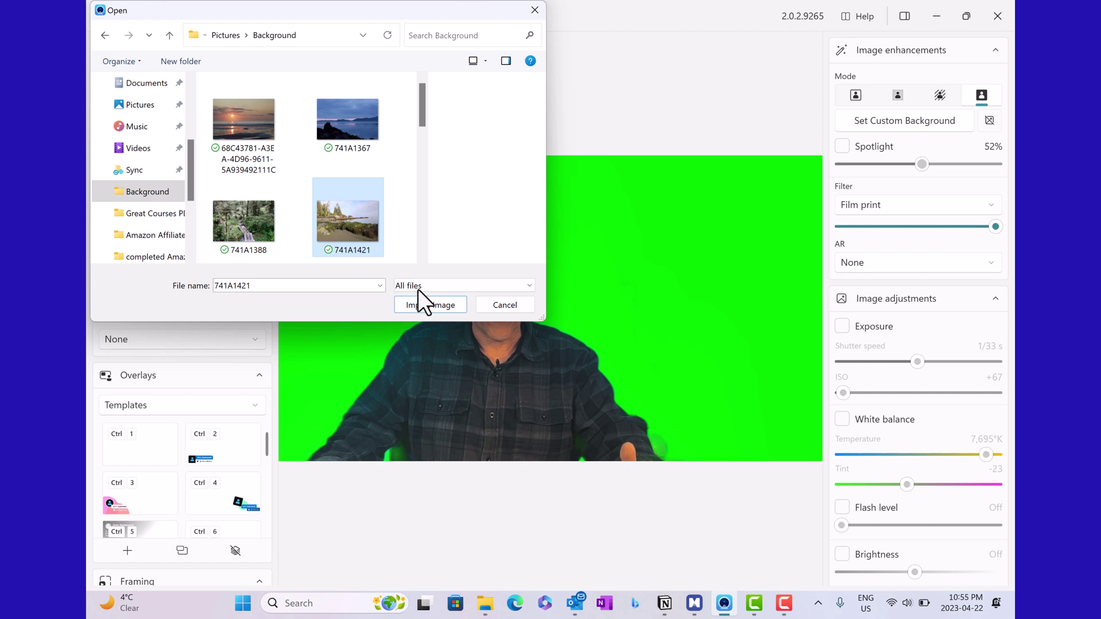
pyautogui.click(424, 303)
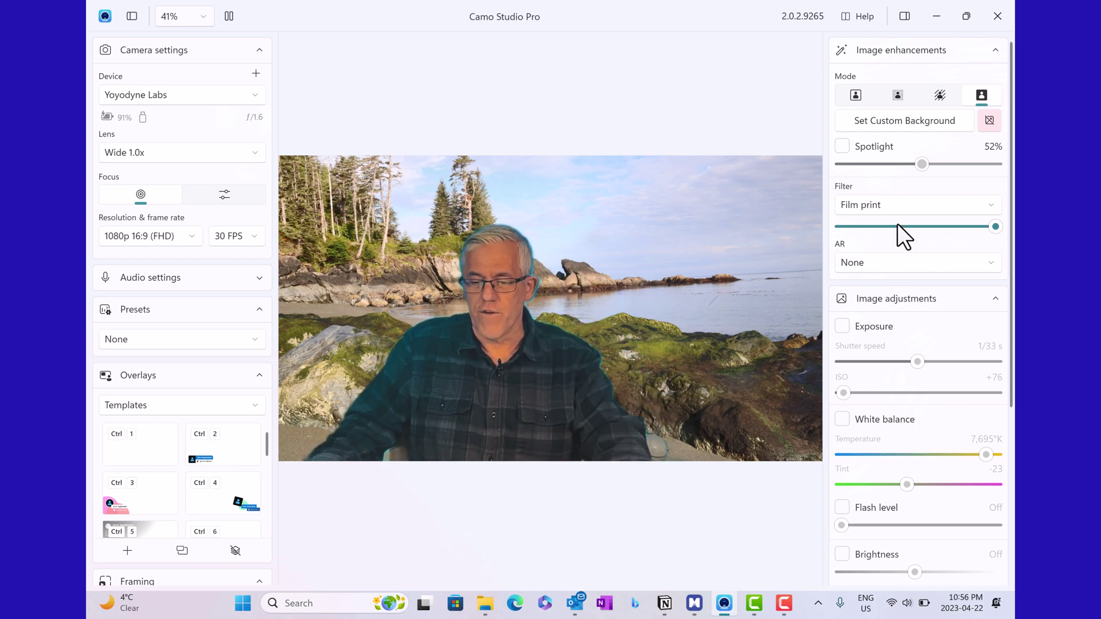
# - Set the picture's filter to None while the custom background is in use
pyautogui.click(902, 206)
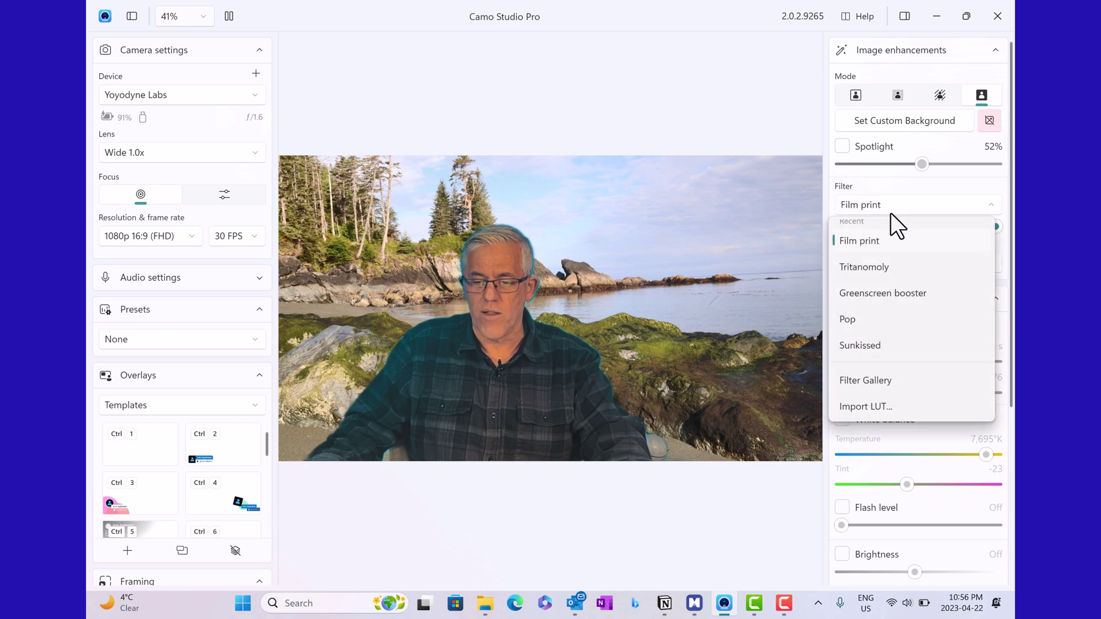
pyautogui.scroll(1, 868, 262)
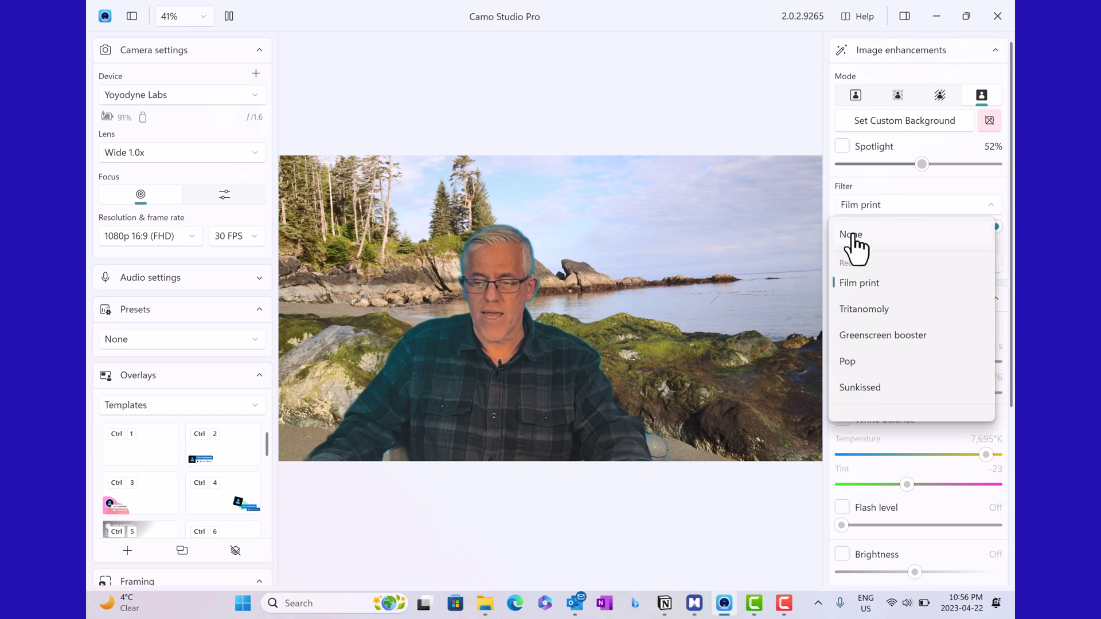
pyautogui.click(851, 235)
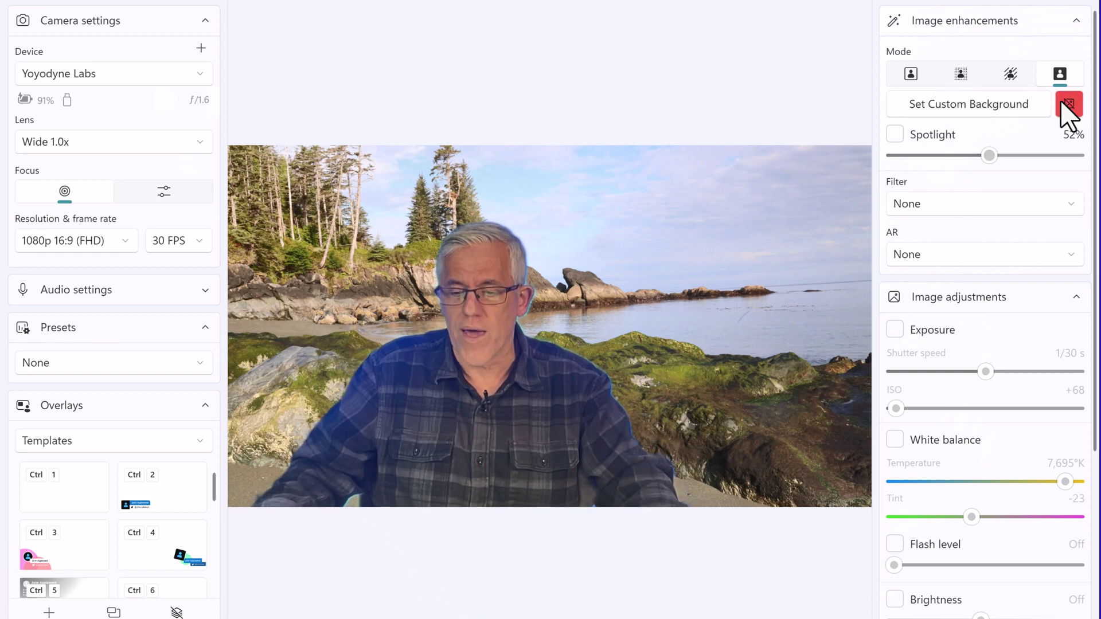
# - Return the image mode to the normal, unreplaced background and reapply the Film print filter
pyautogui.click(914, 80)
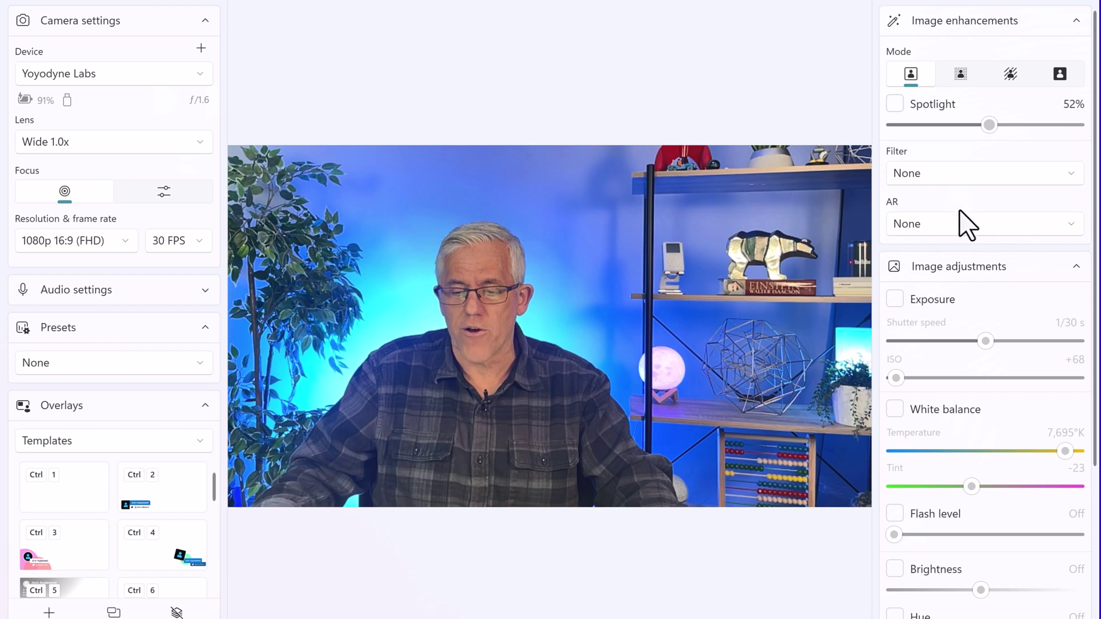
pyautogui.click(956, 176)
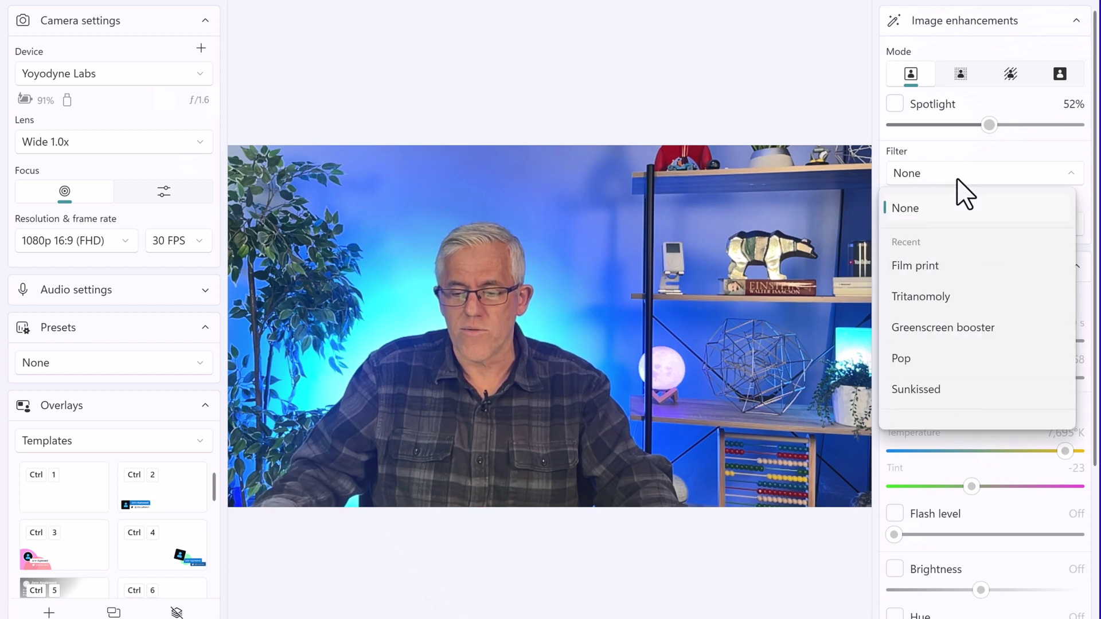
pyautogui.click(943, 270)
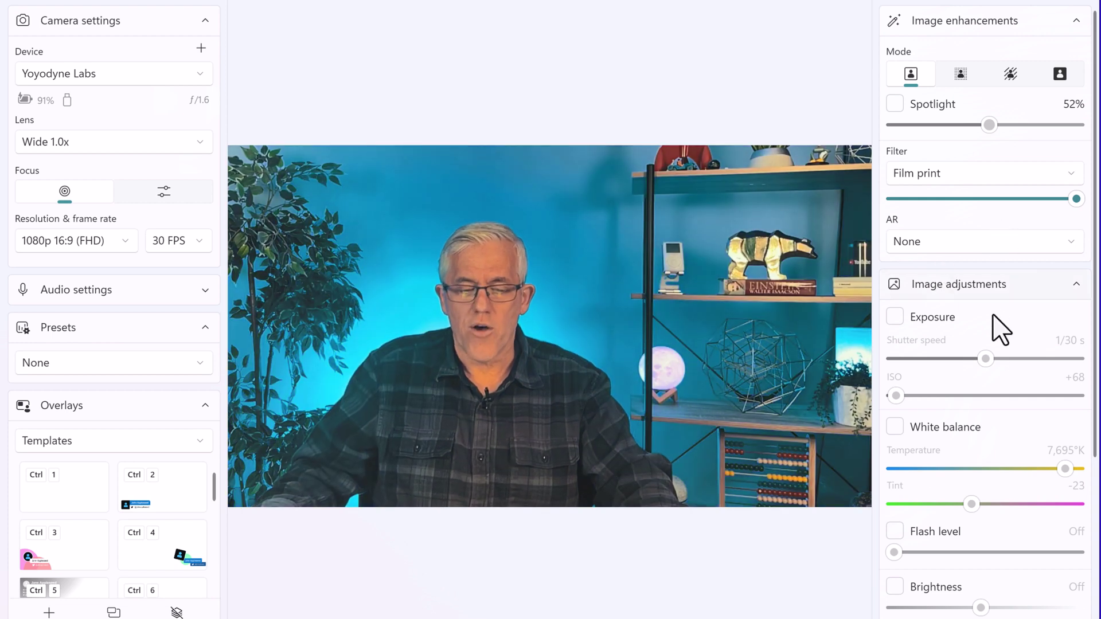
# - Look over the image adjustment controls, from Exposure and White balance down to Sharpness
pyautogui.scroll(-3, 997, 330)
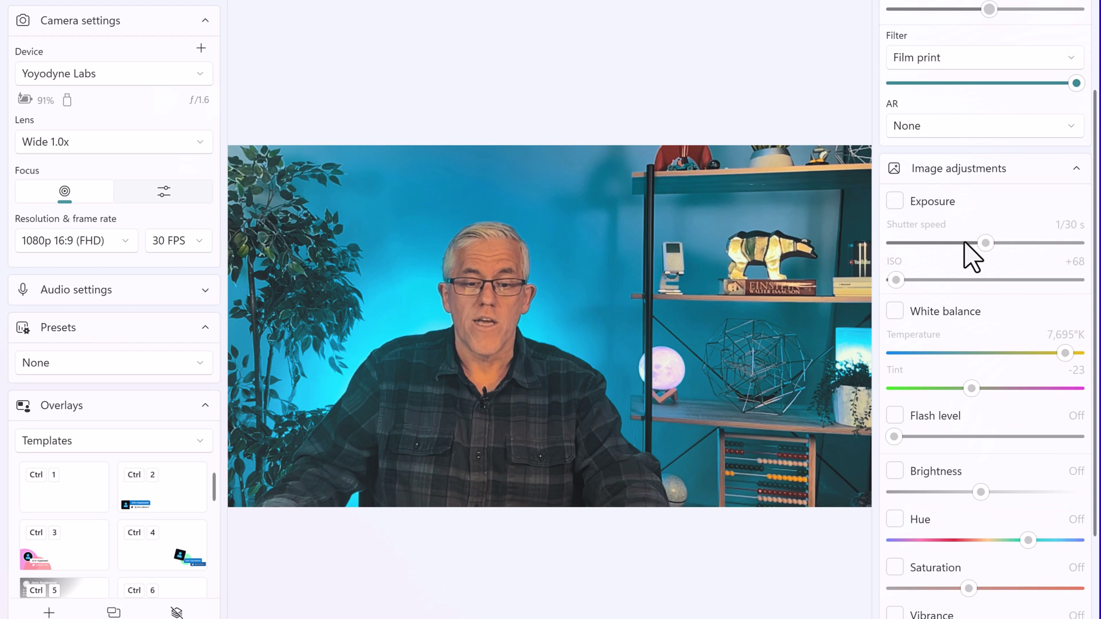
pyautogui.scroll(-2, 1004, 270)
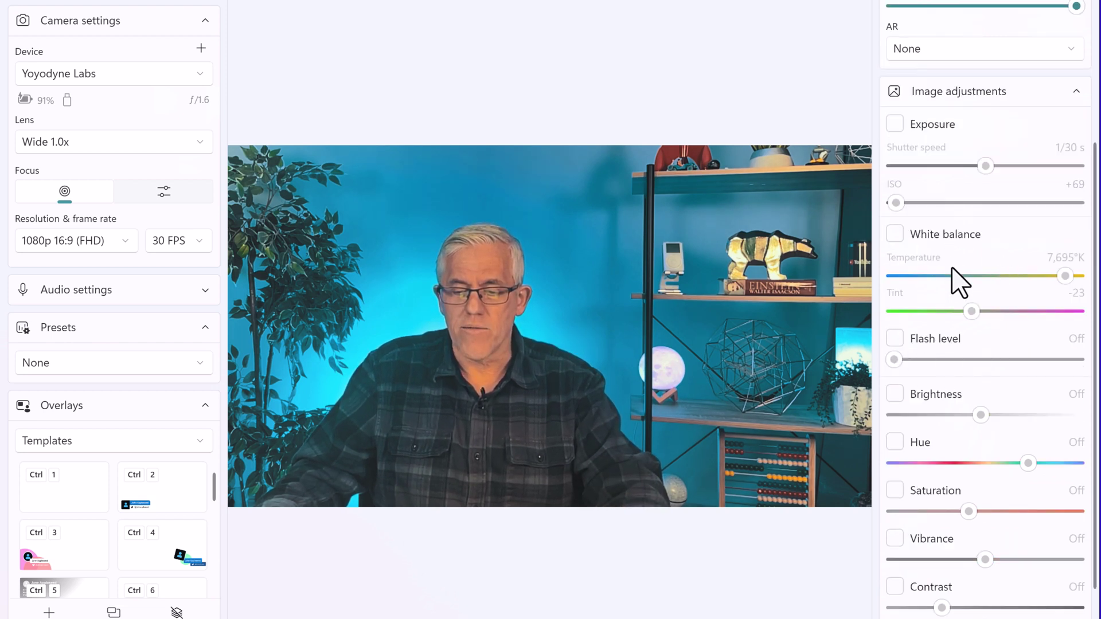
pyautogui.scroll(-2, 968, 358)
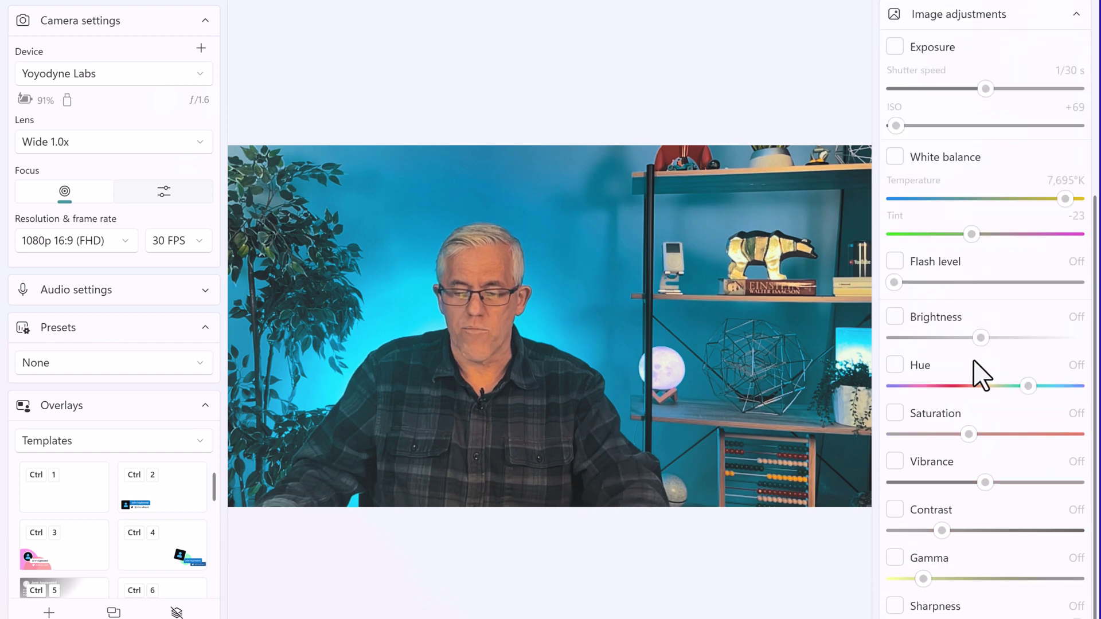
pyautogui.scroll(4, 982, 300)
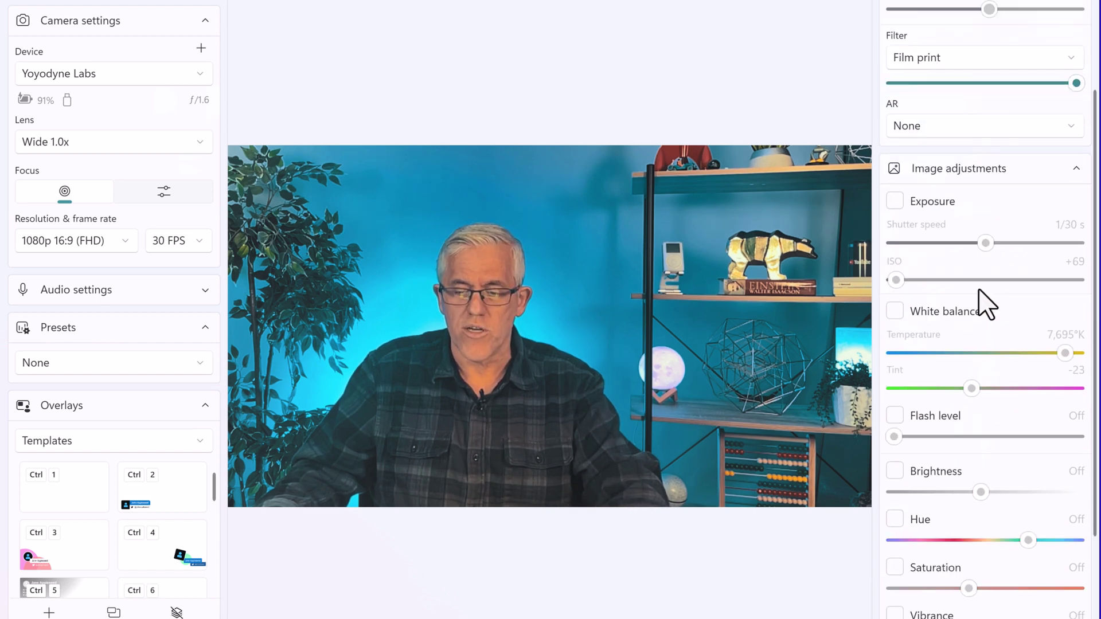